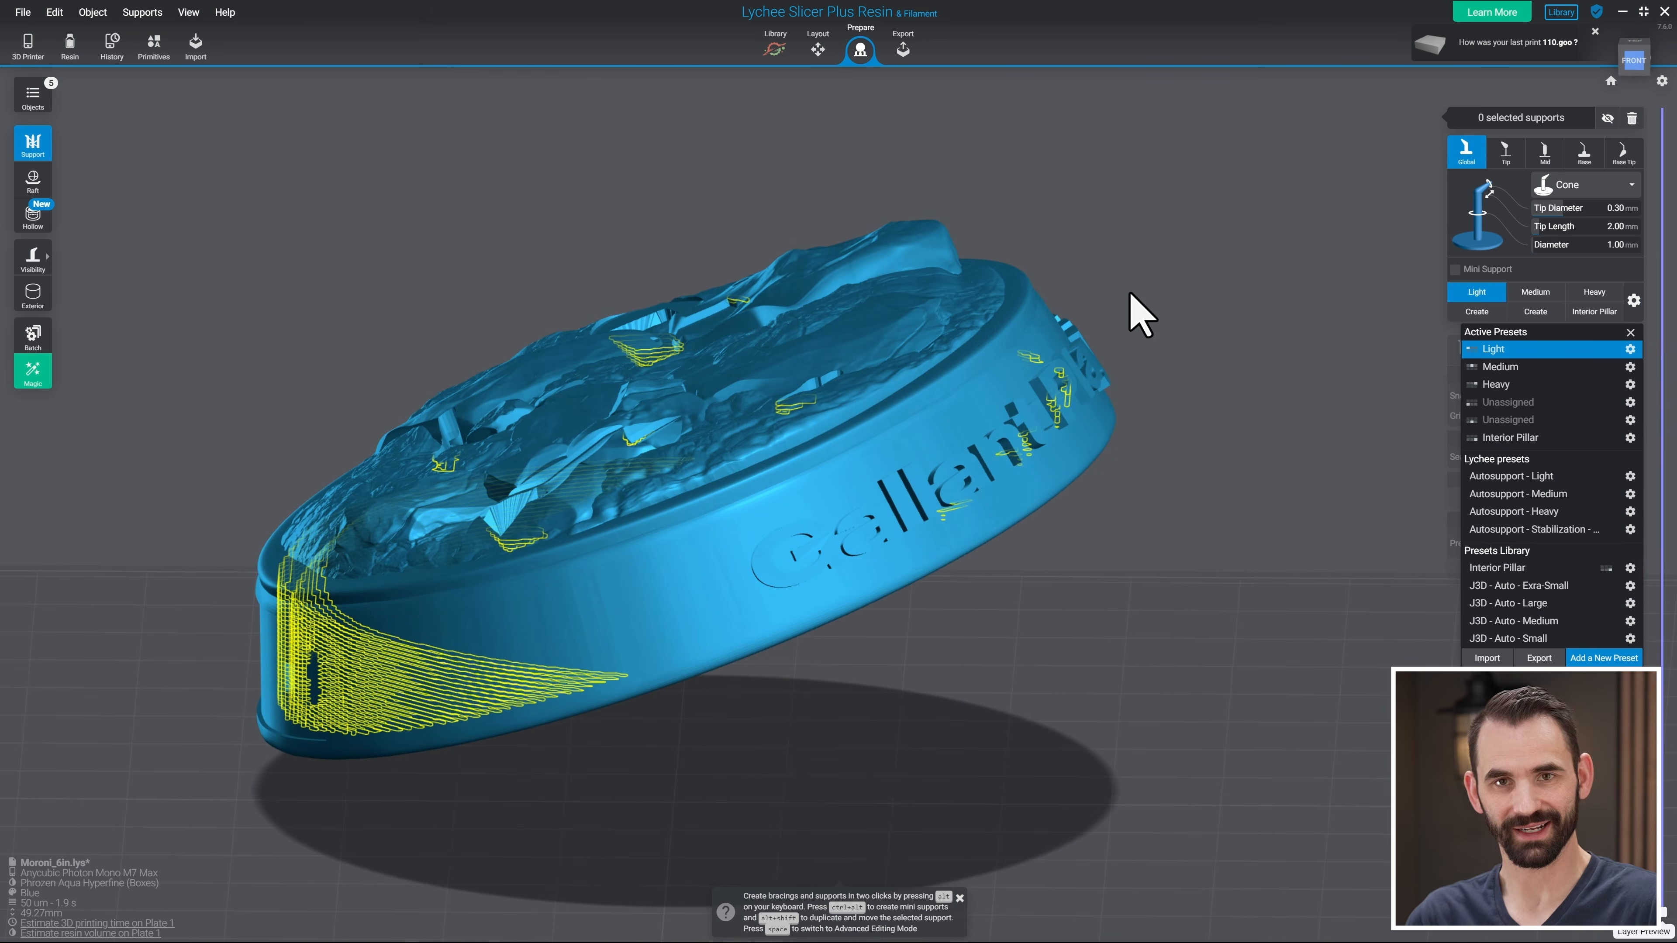
- Show the interior of the tilted oval base and examine its hollow cavity and drain holes
right_click_drag(1318, 291, 1051, 386)
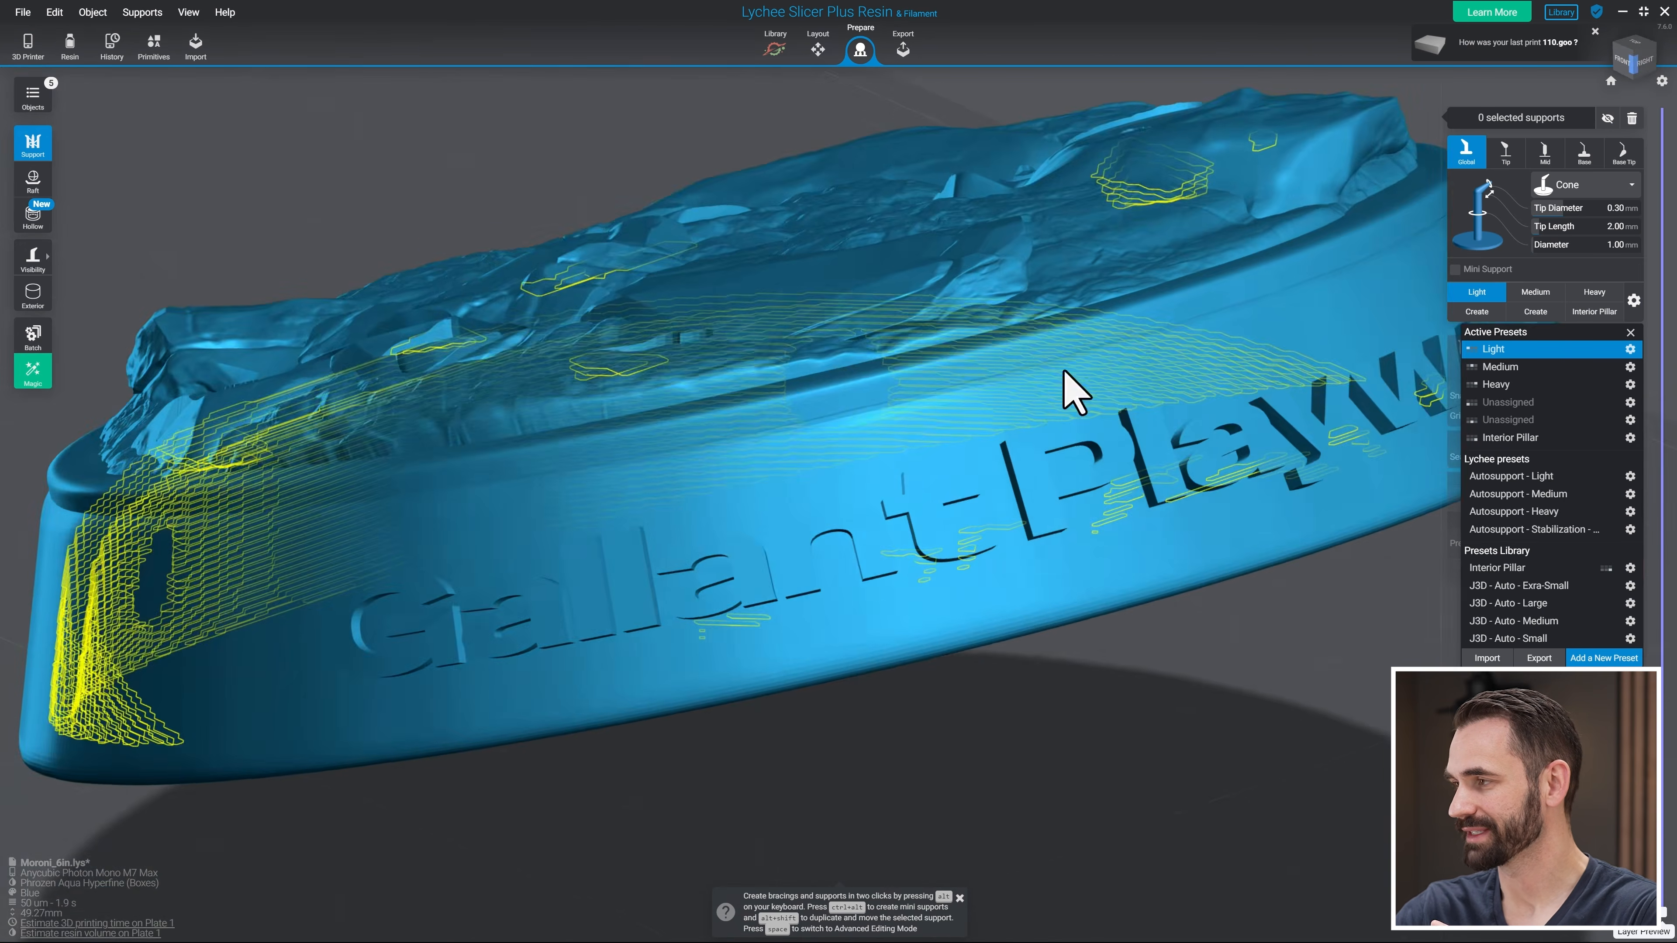
scroll(413, 374, "up", 5)
scroll(412, 373, "down", 3)
left_click(33, 295)
scroll(1142, 494, "down", 3)
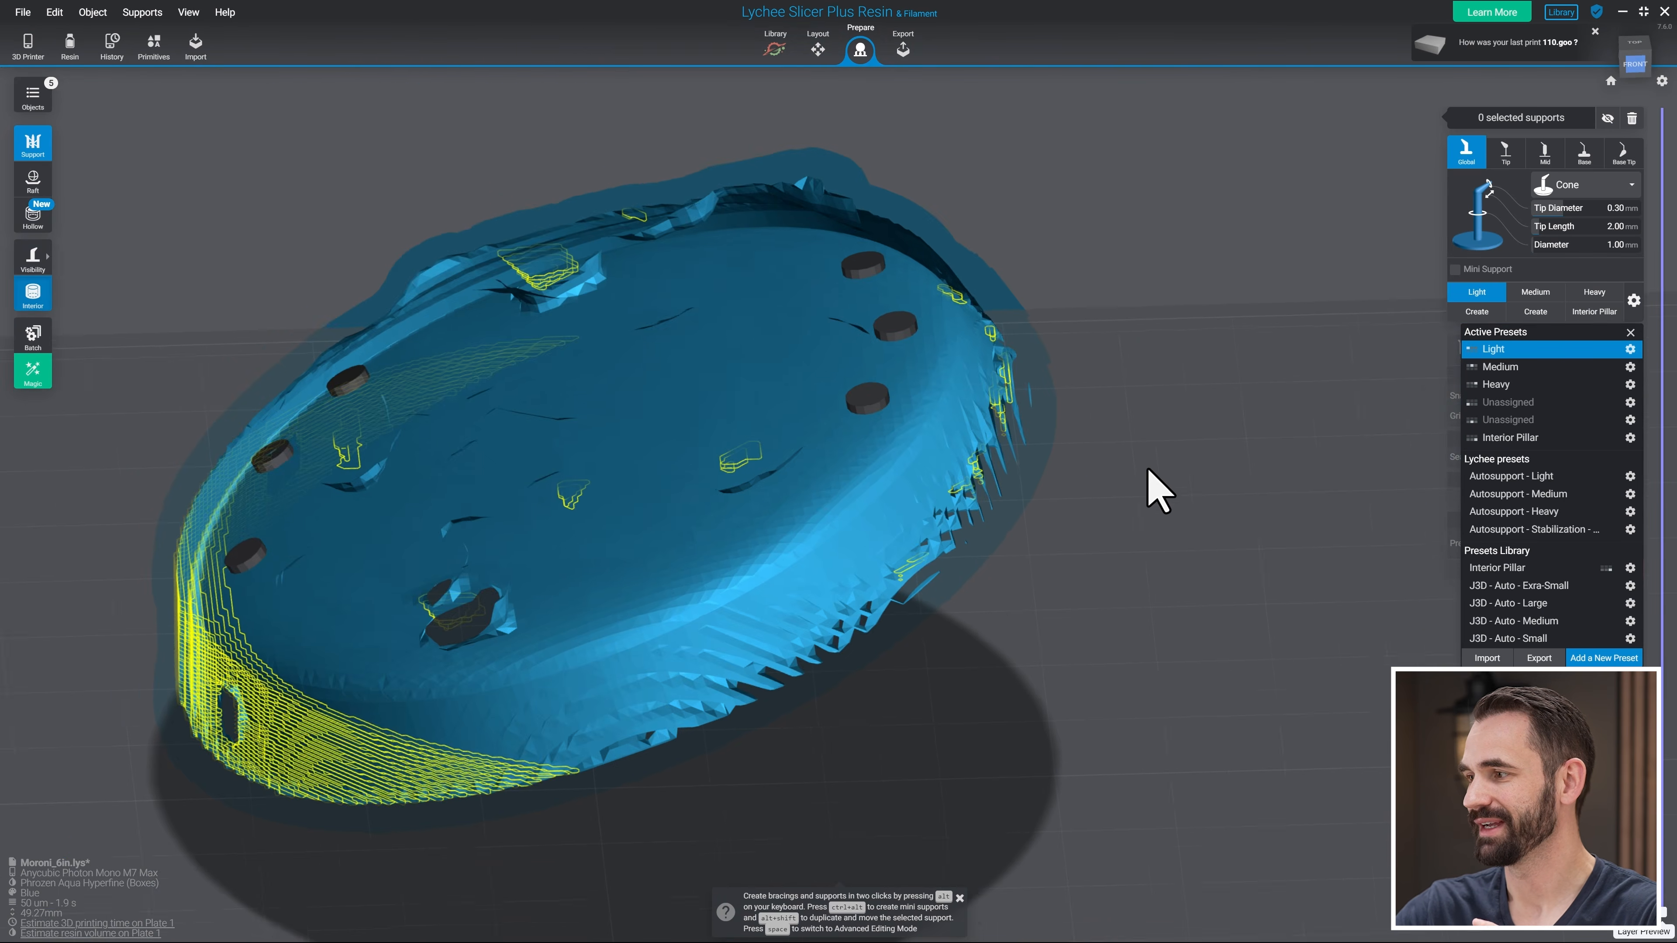
right_click_drag(1241, 463, 1266, 404)
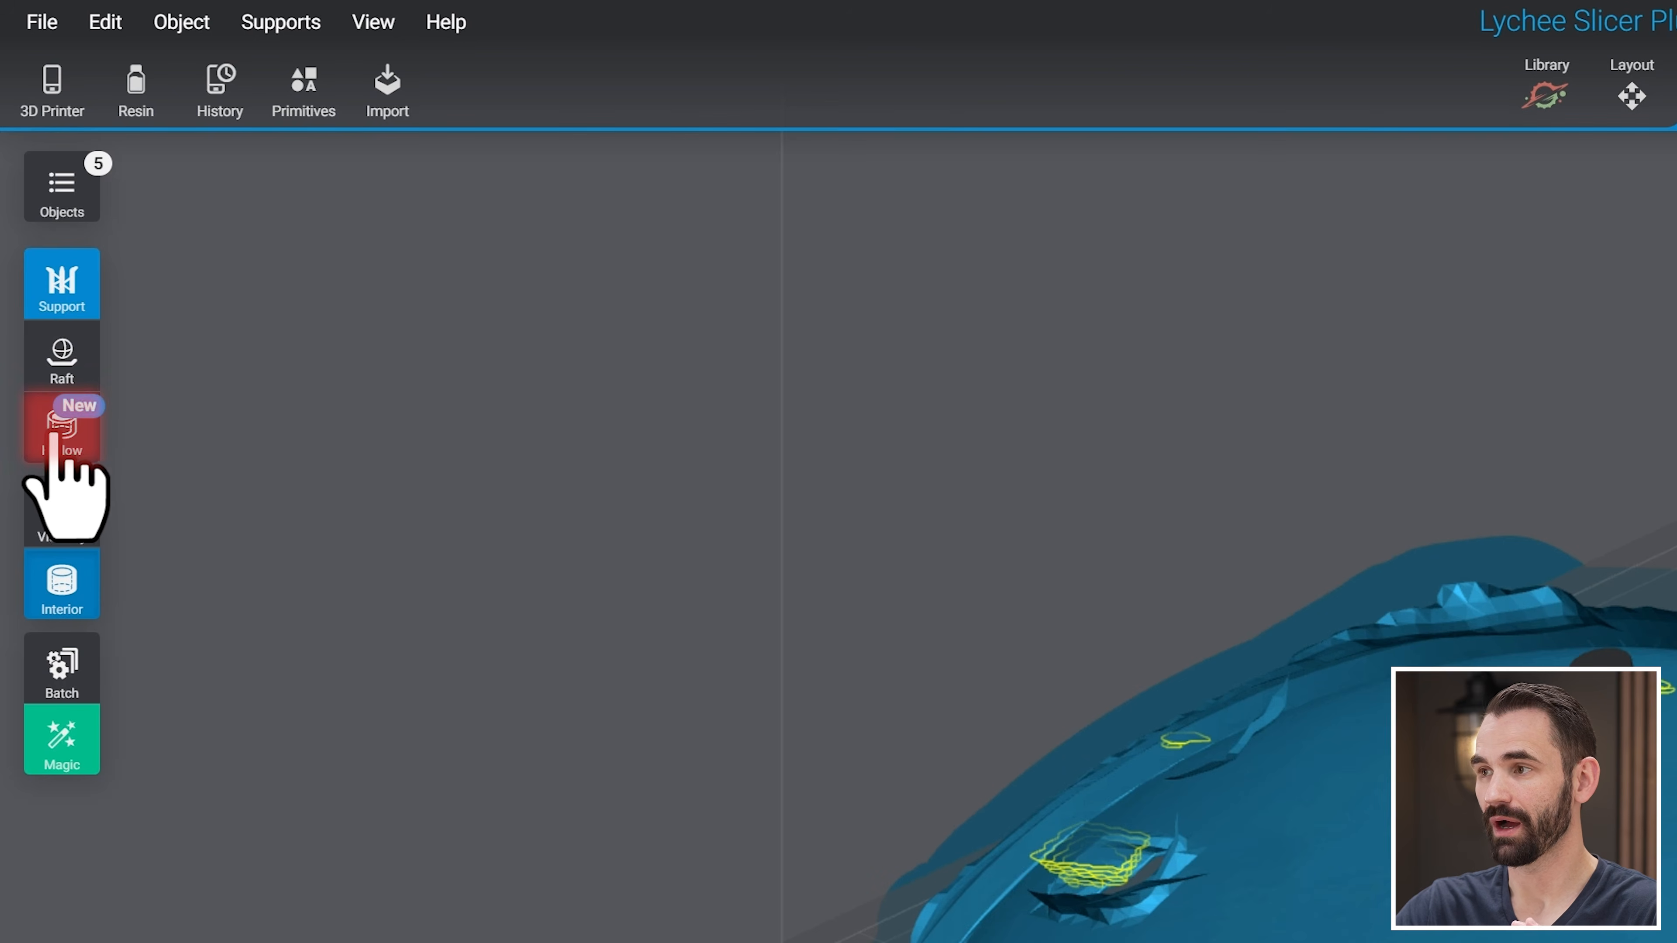
- Update the base's 1.8 mm Voxels Hollowing 3D with Detect Pockets and Auto Fill Interior Resin Traps on, and Auto Fill Interior Suction Cups off
left_click(32, 214)
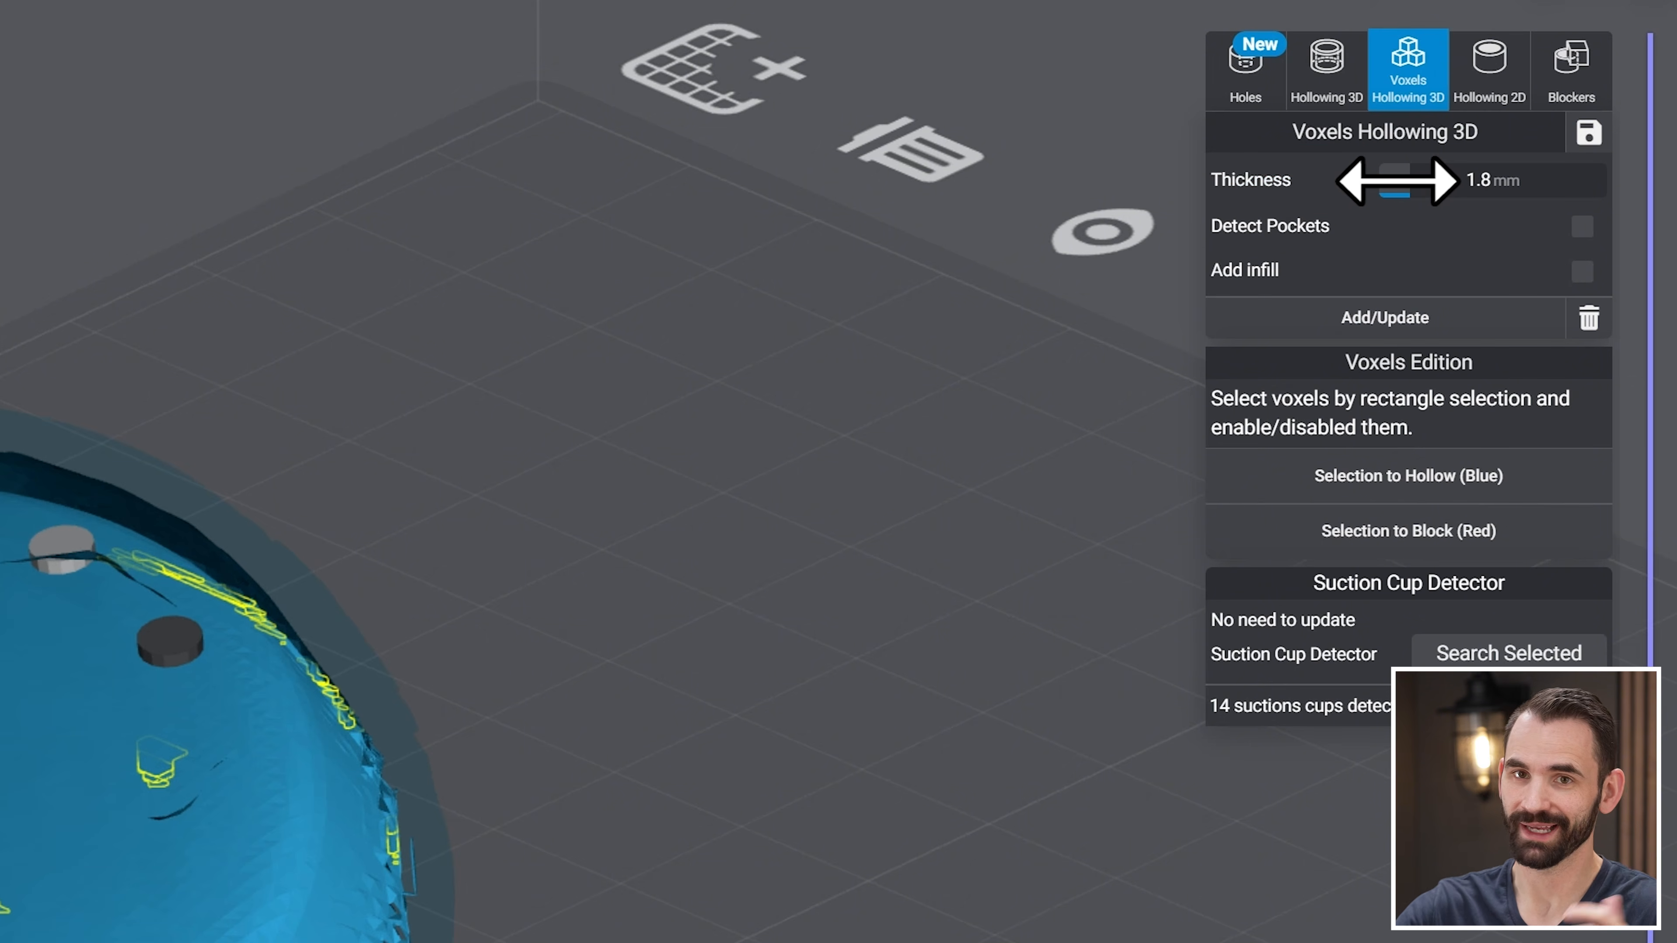
left_click(1580, 231)
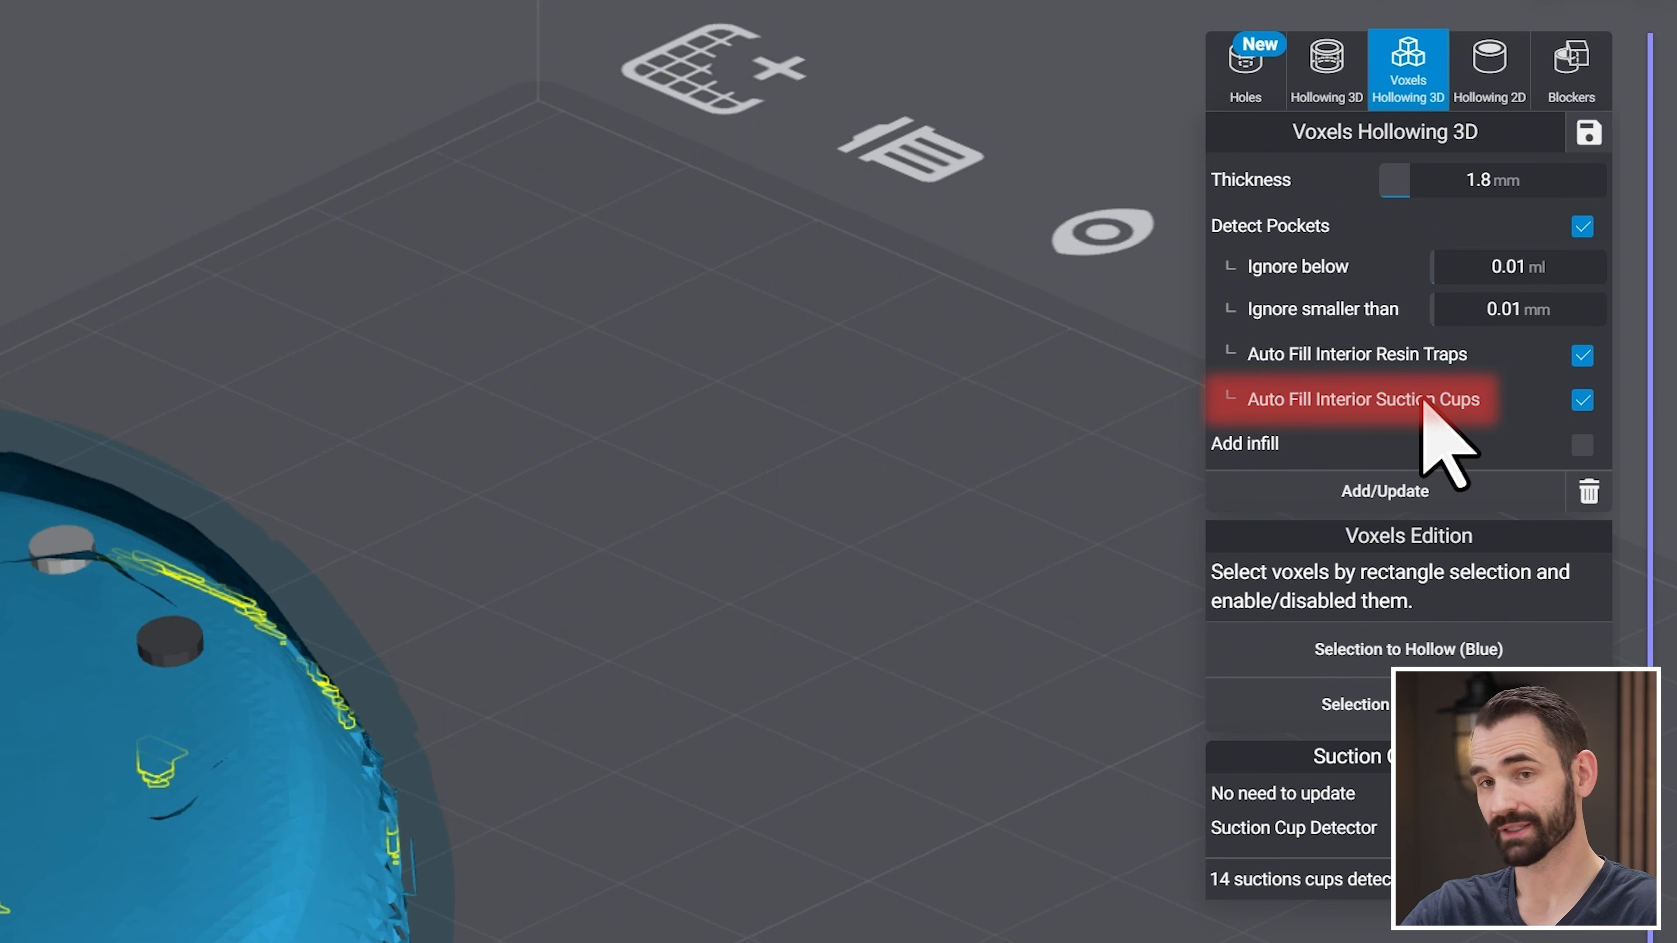
left_click(1582, 358)
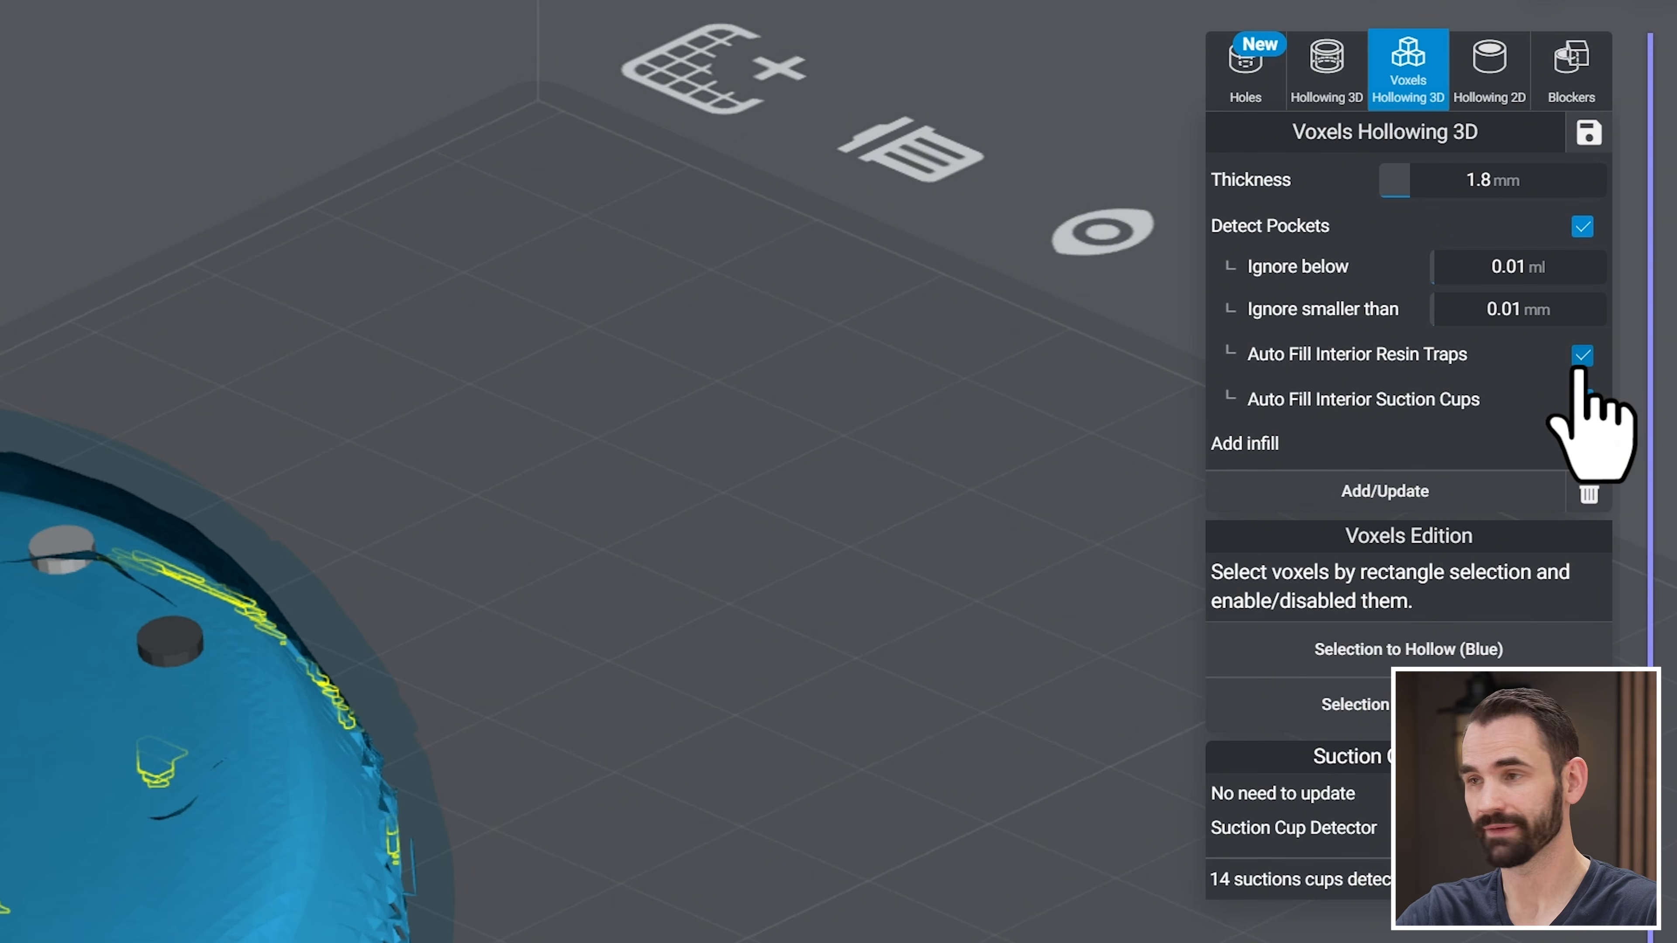
left_click(1582, 357)
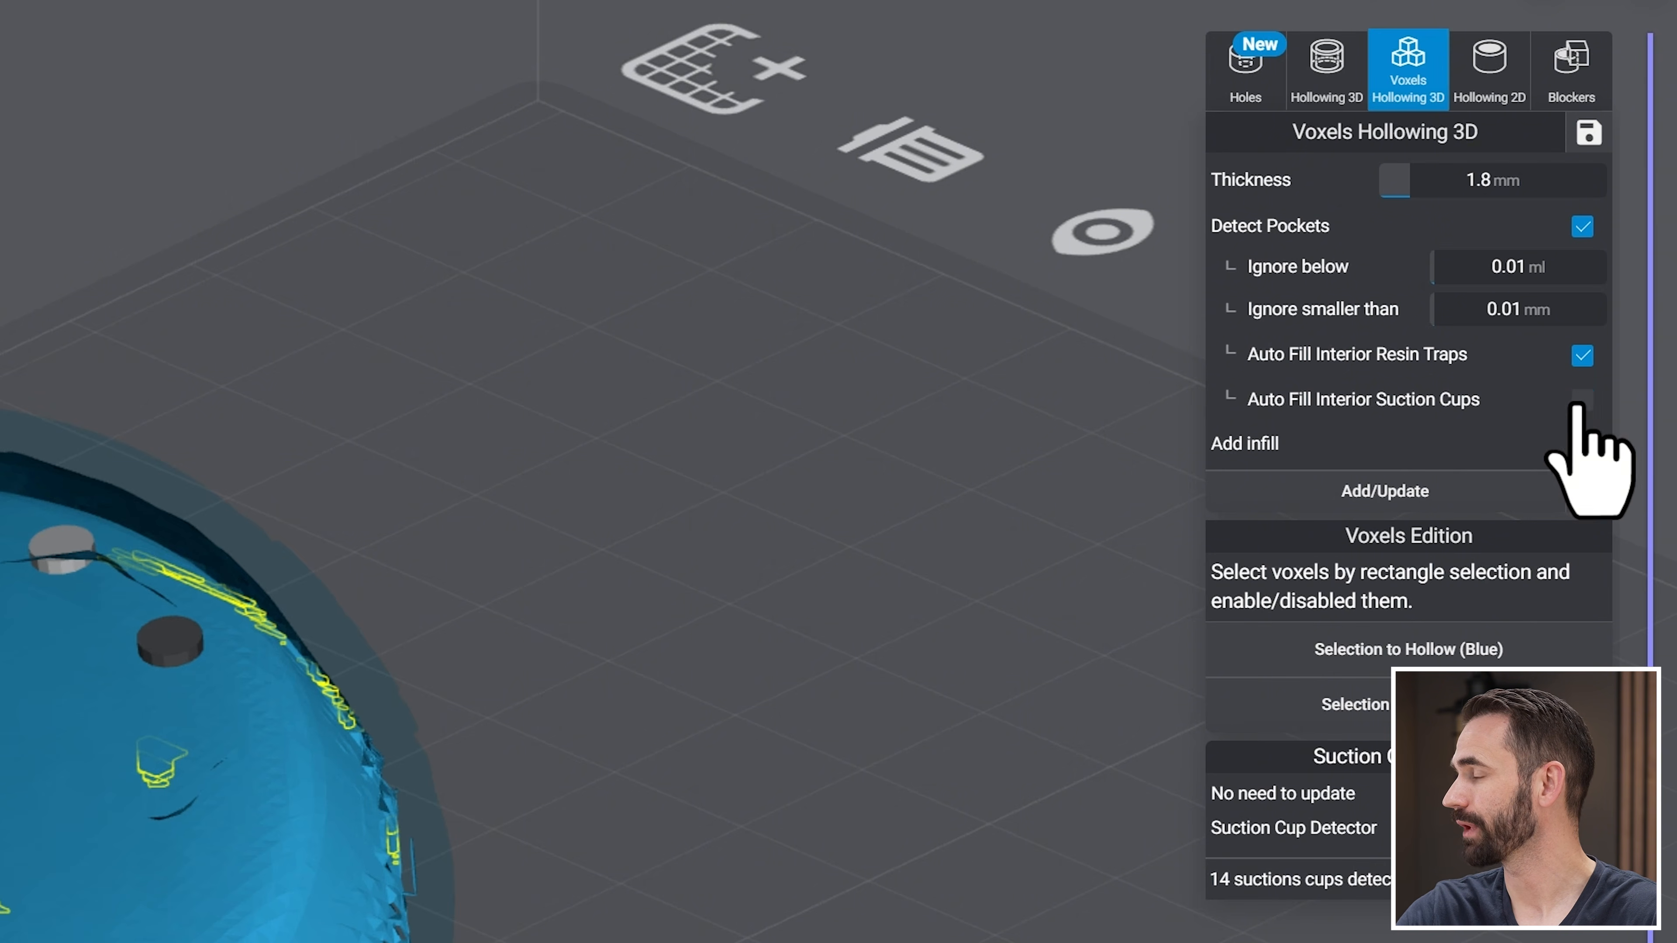
left_click(1437, 496)
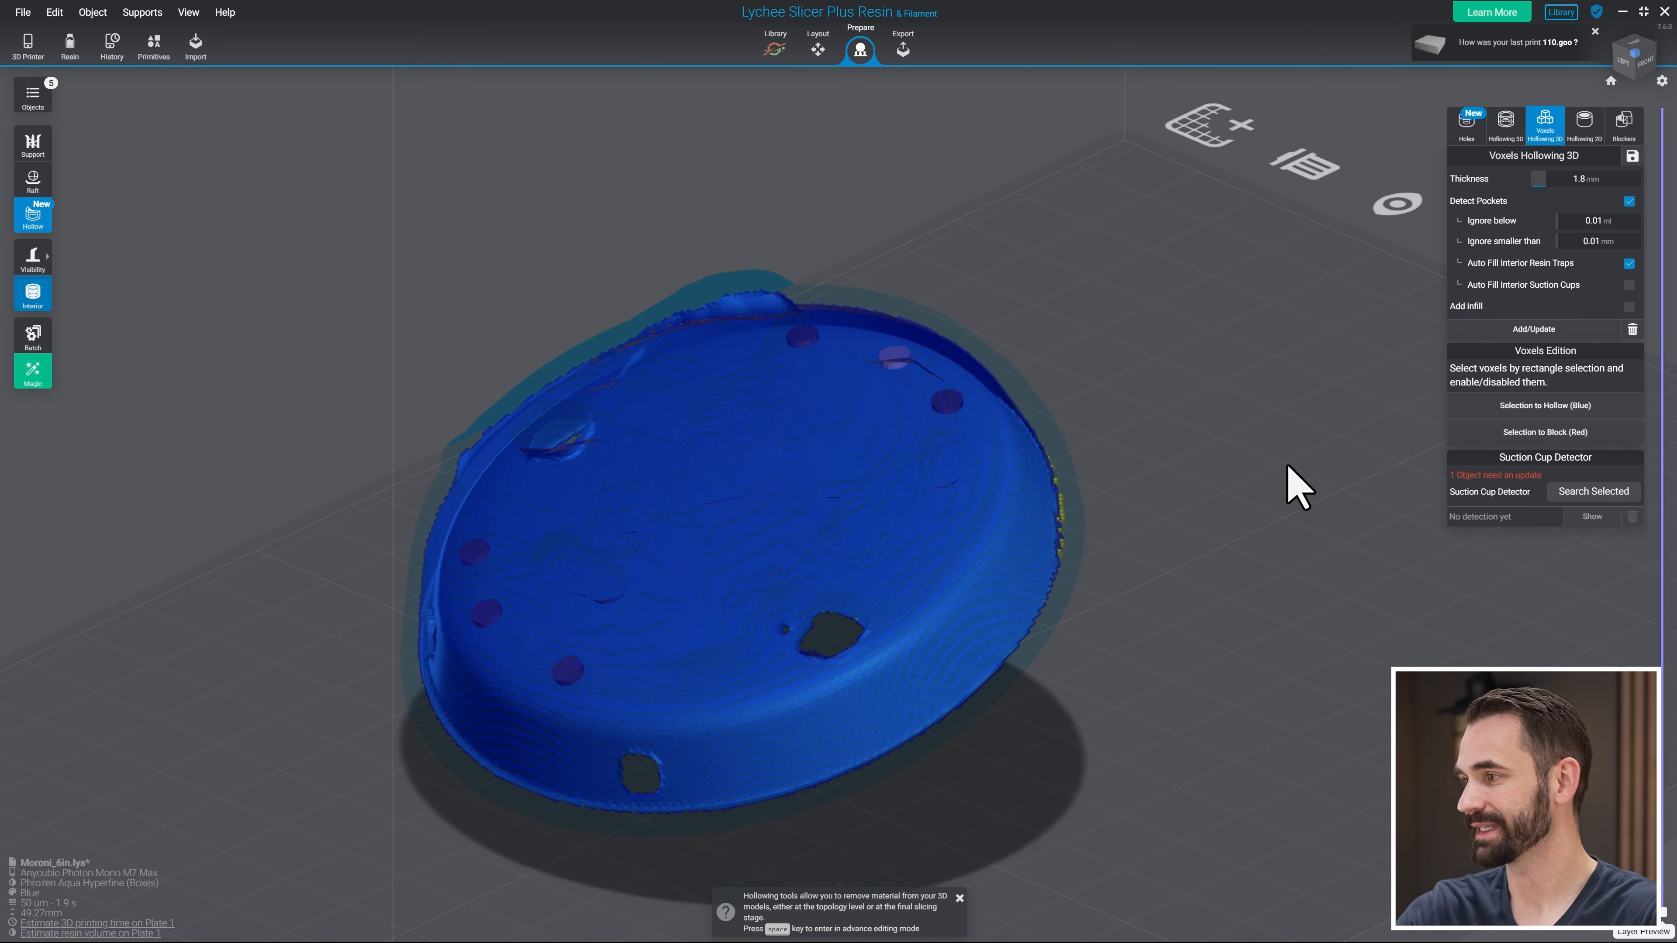
- Examine the voxel result inside the base, checking the interior openings, fine crevices and voxels along the lower edge
scroll(1097, 528, "up", 10)
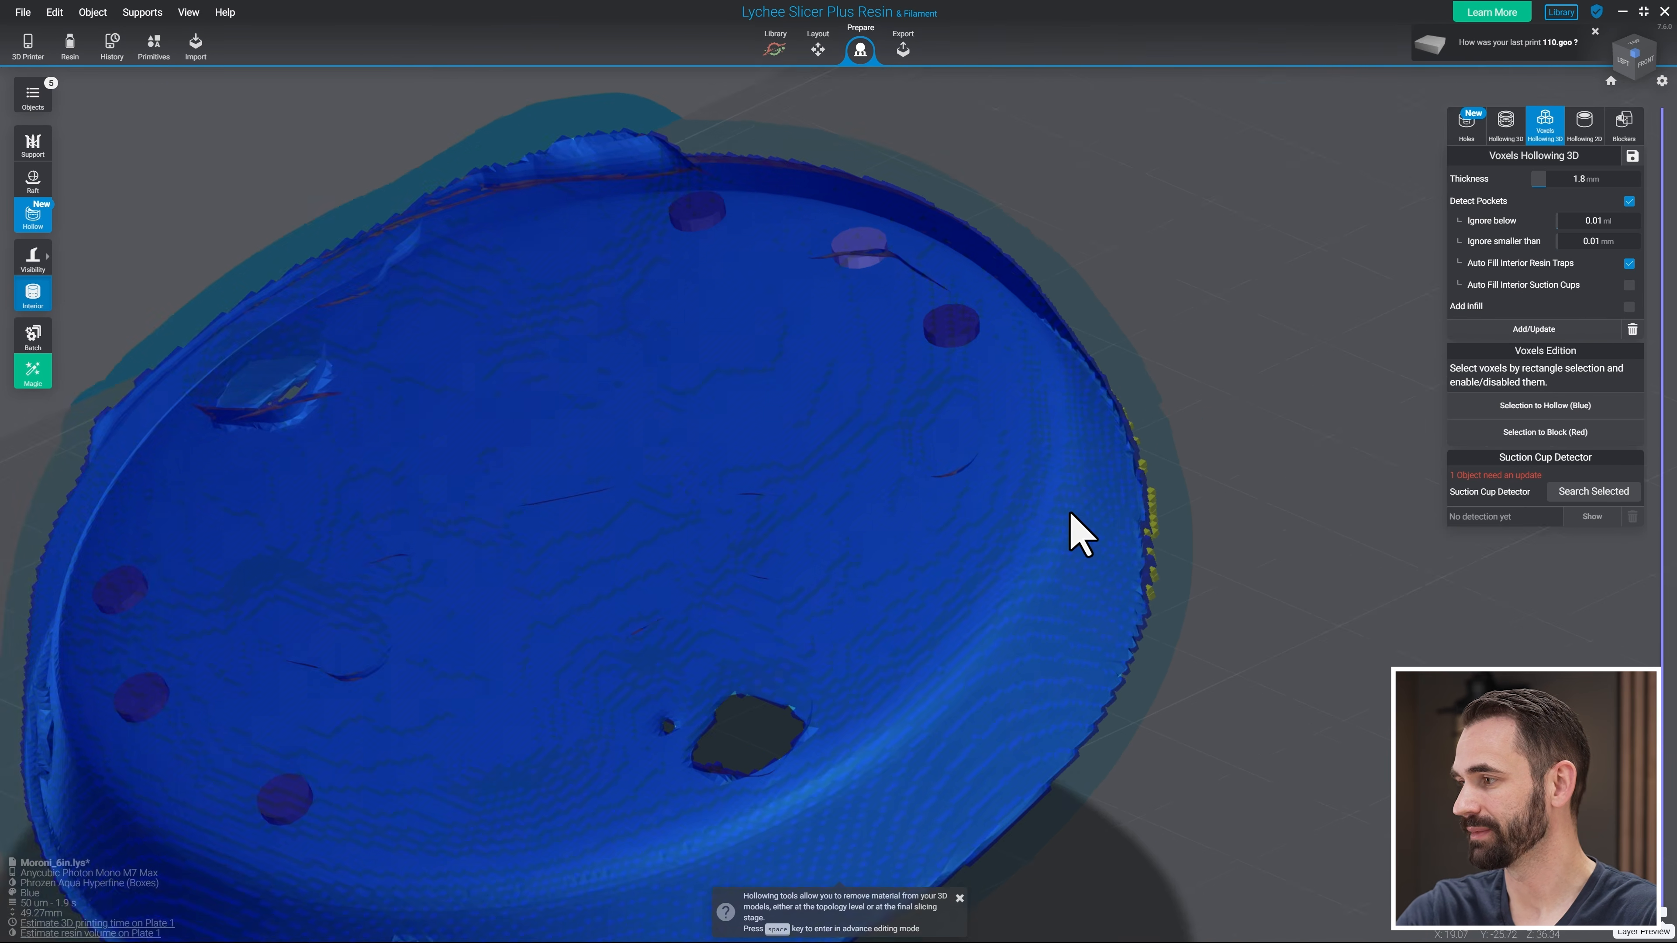
right_click_drag(1147, 502, 1049, 474)
scroll(1068, 438, "down", 12)
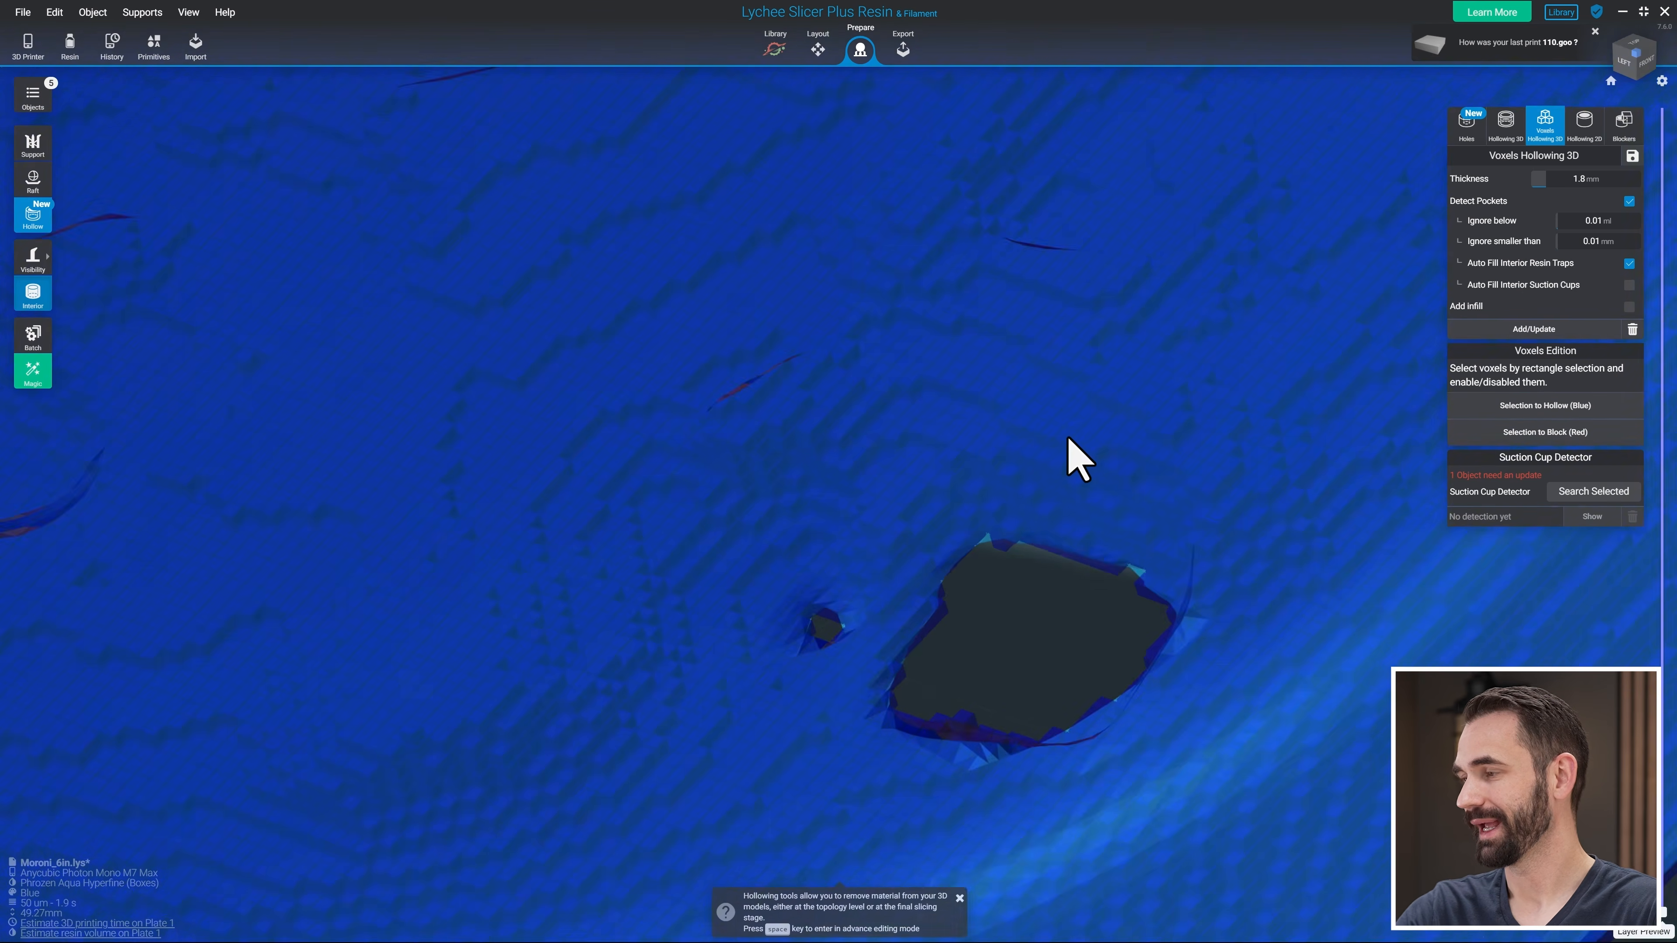
right_click_drag(1106, 396, 980, 548)
scroll(1087, 631, "up", 6)
scroll(1079, 609, "up", 2)
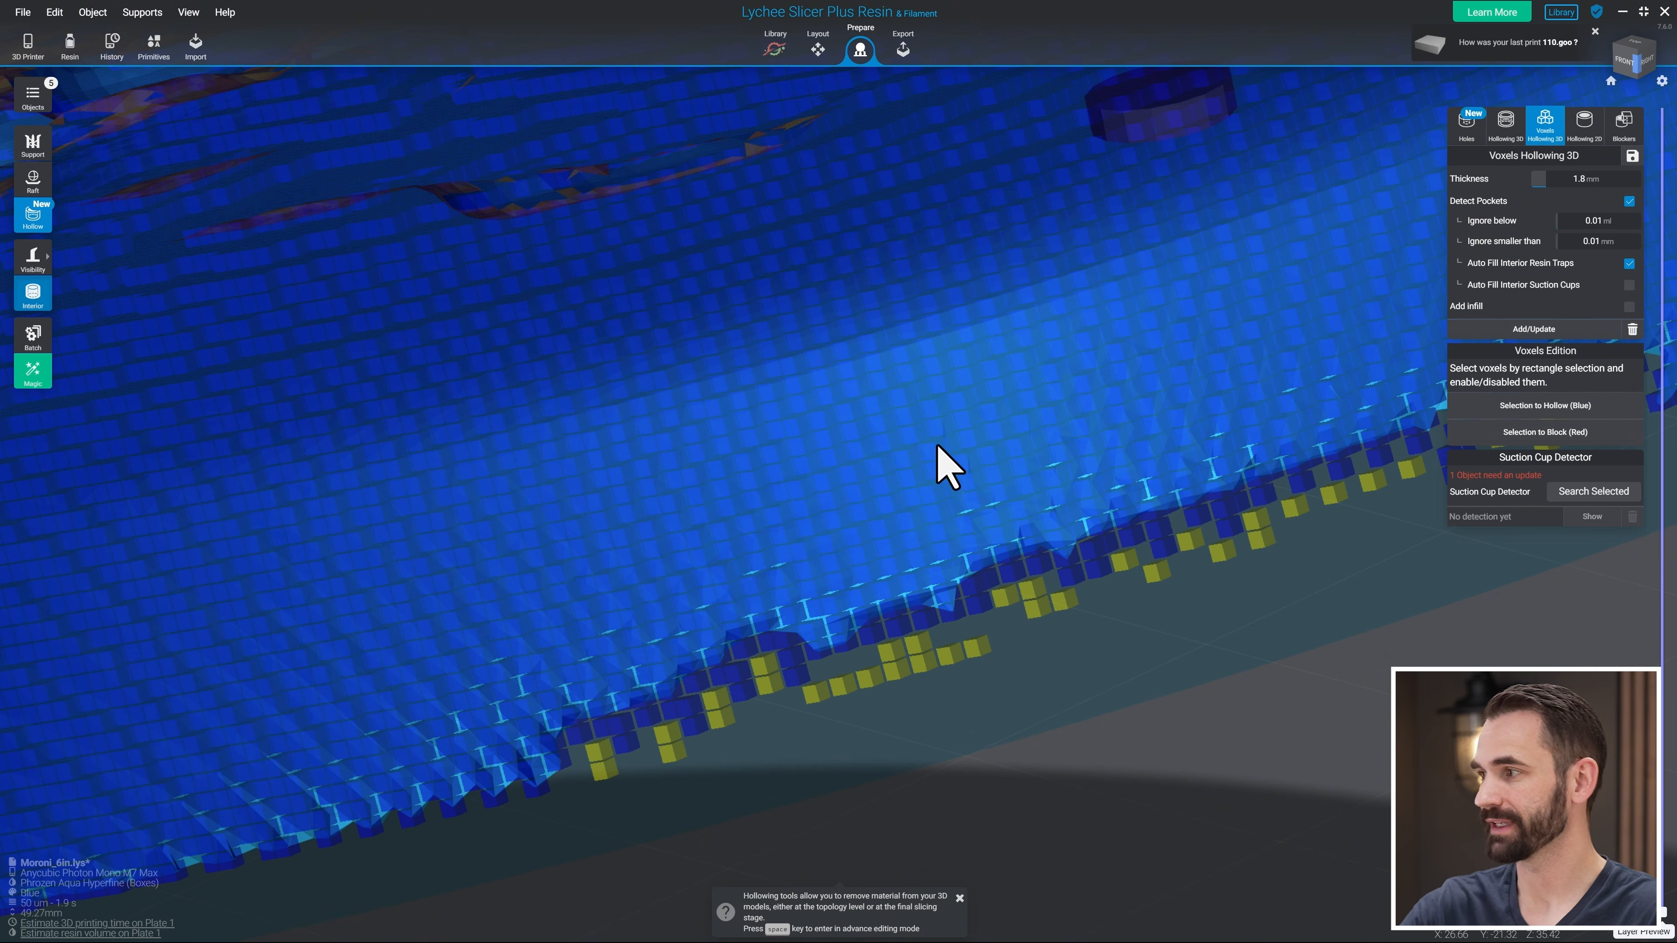
scroll(843, 517, "down", 5)
right_click_drag(981, 502, 1258, 483)
scroll(1258, 483, "down", 3)
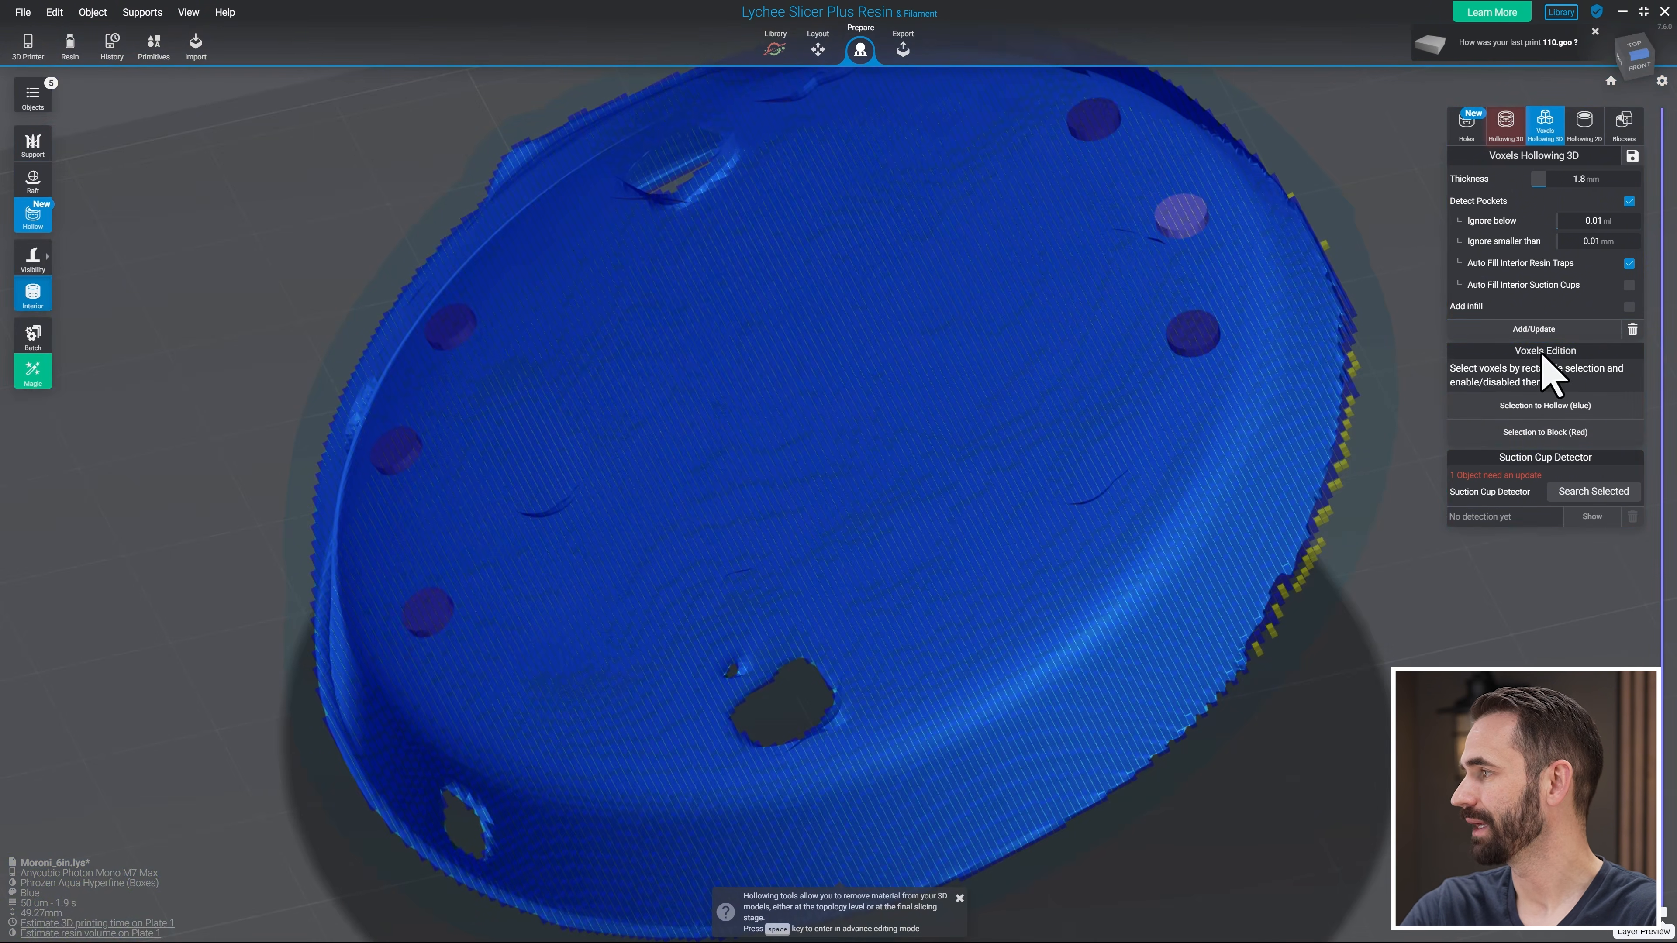
- Switch to Hollowing 3D and search the selected base for suction cups
left_click(1506, 139)
left_click(1594, 281)
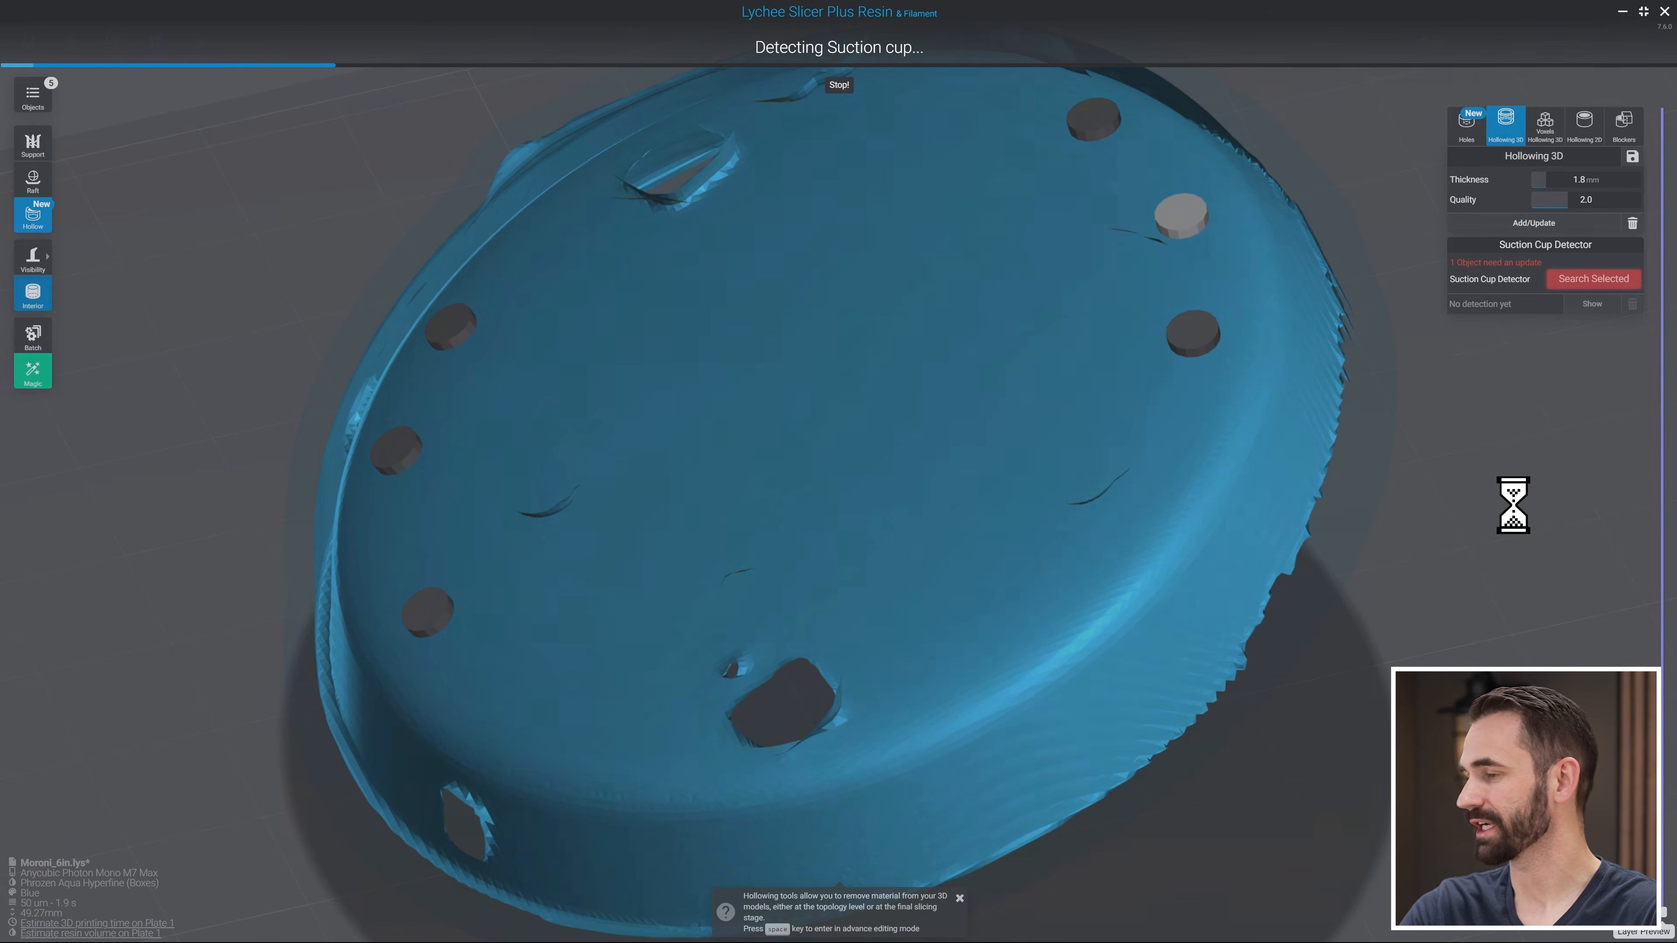
right_click_drag(1539, 543, 1554, 244)
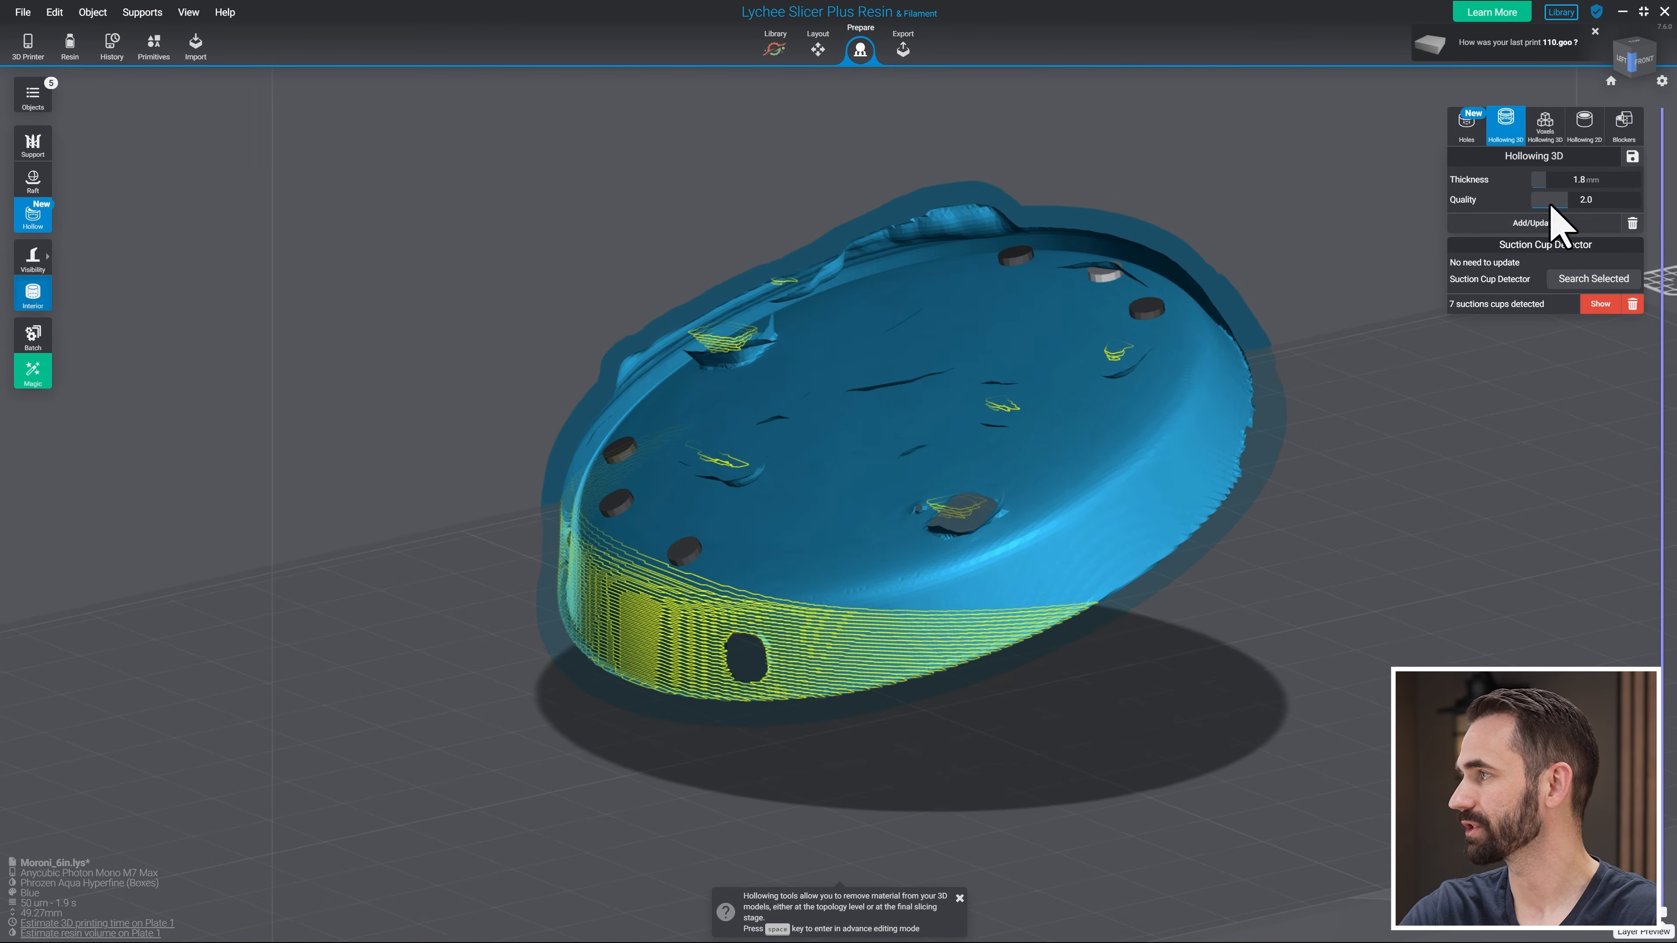
- Update the base's voxel hollowing with Auto Fill Interior Suction Cups enabled alongside Auto Fill Interior Resin Traps
left_click(1547, 127)
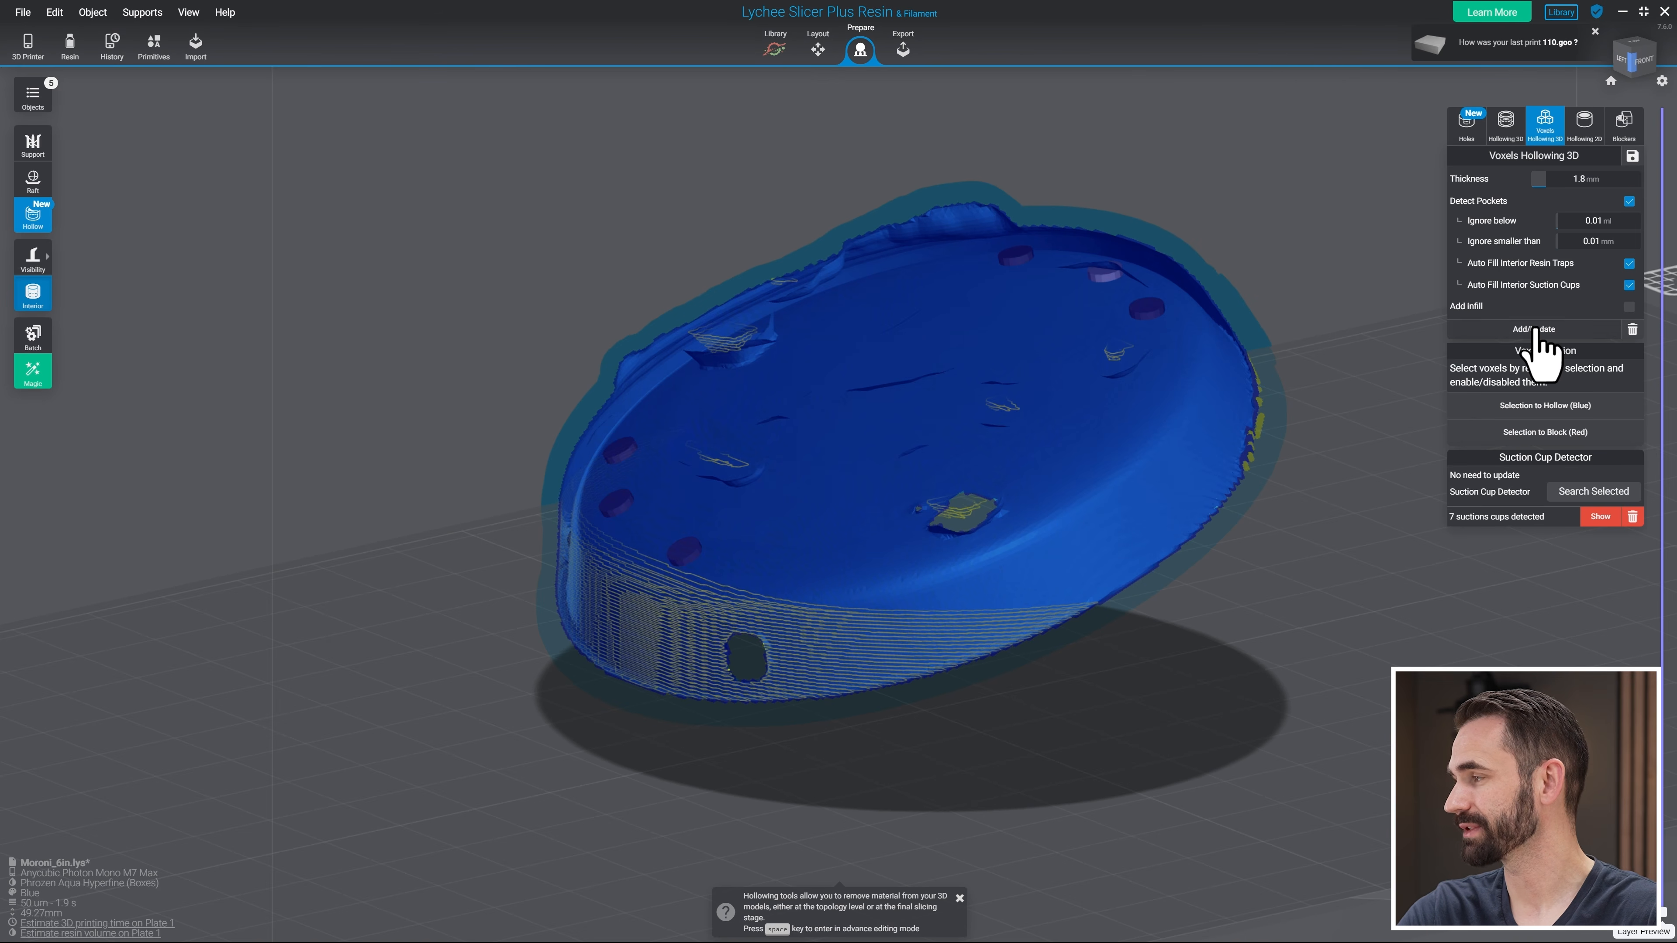
left_click(1537, 330)
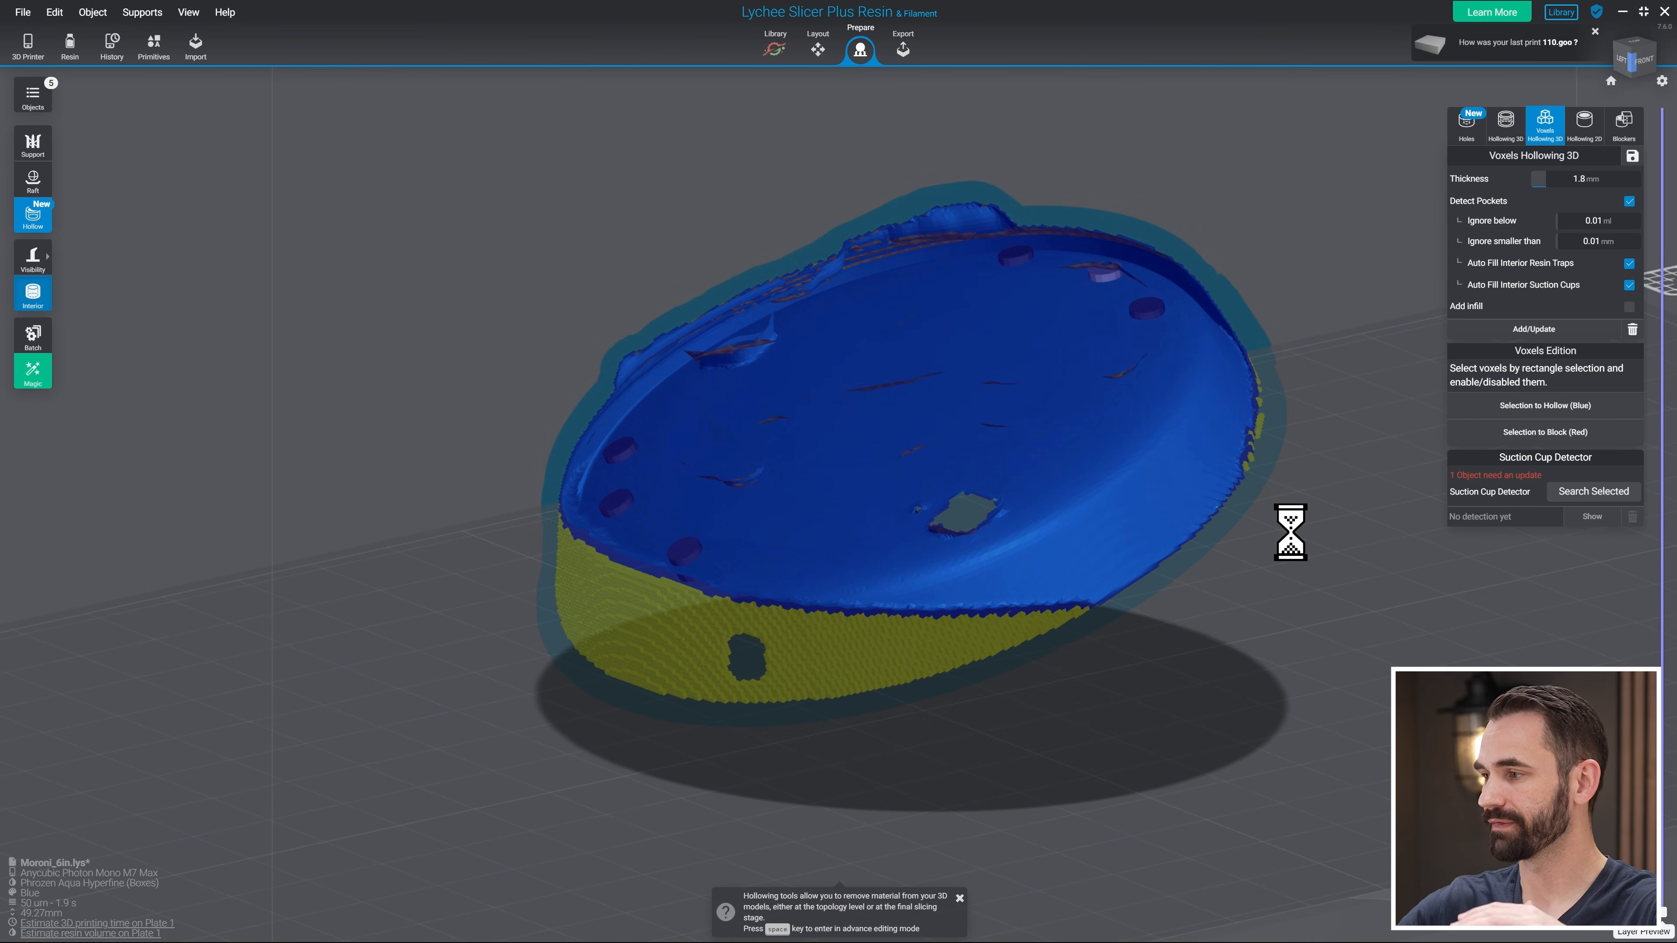
right_click_drag(1329, 588, 1142, 584)
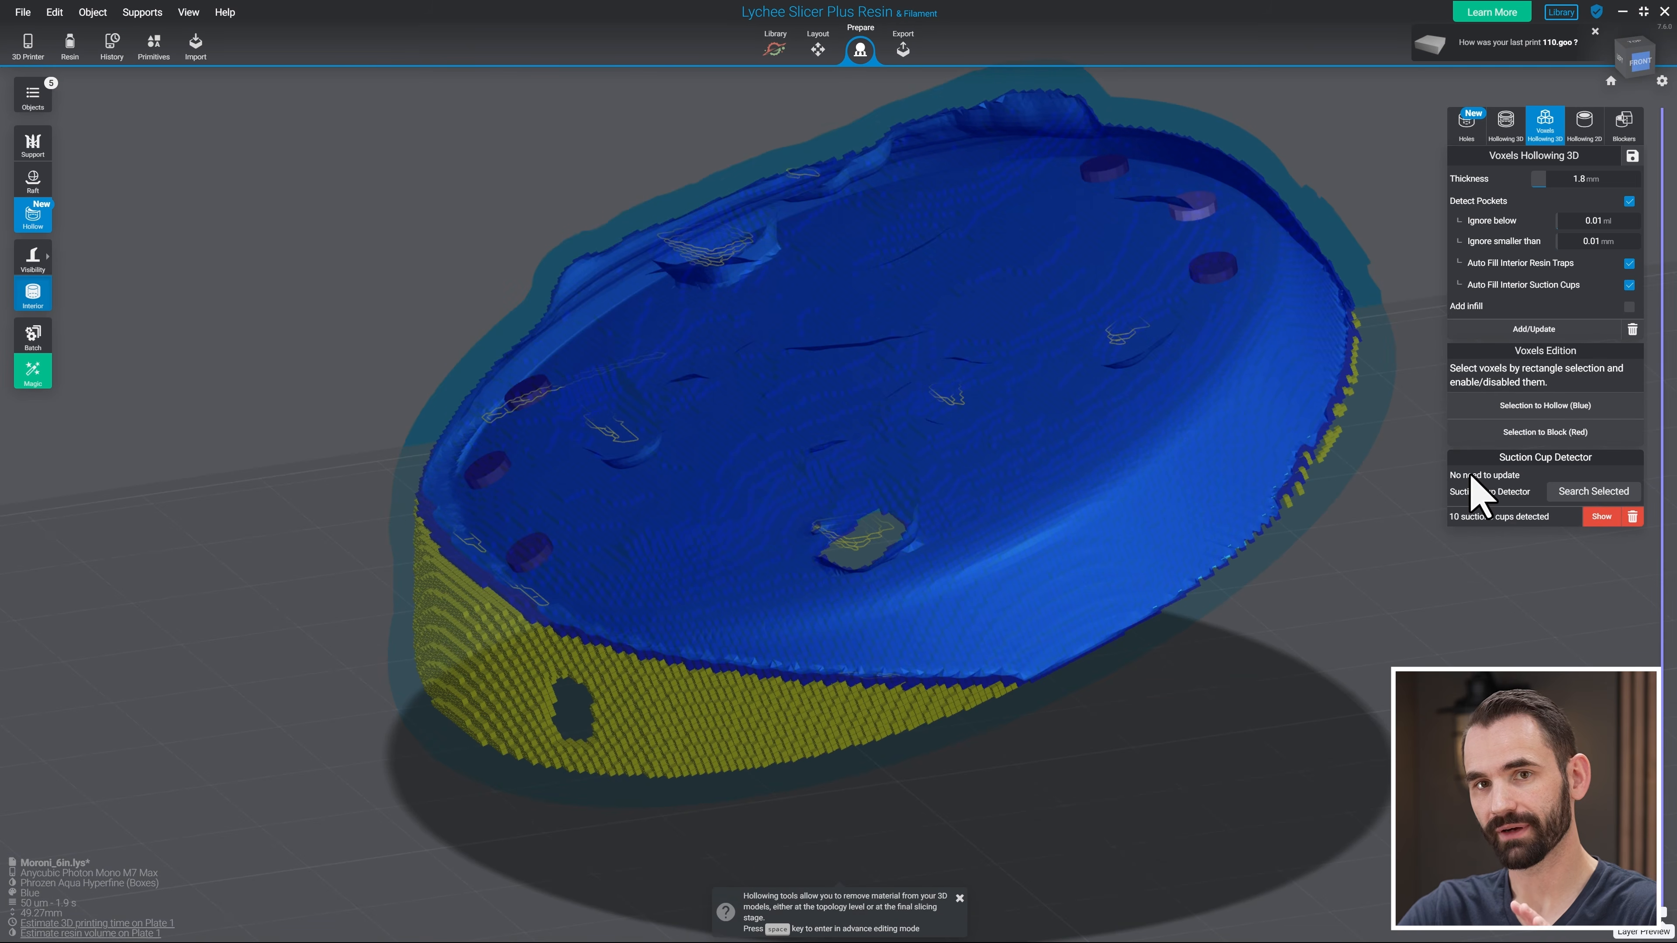
- Search the base for suction cups again and inspect the marked areas on the Hollowing 3D surface
left_click(1614, 497)
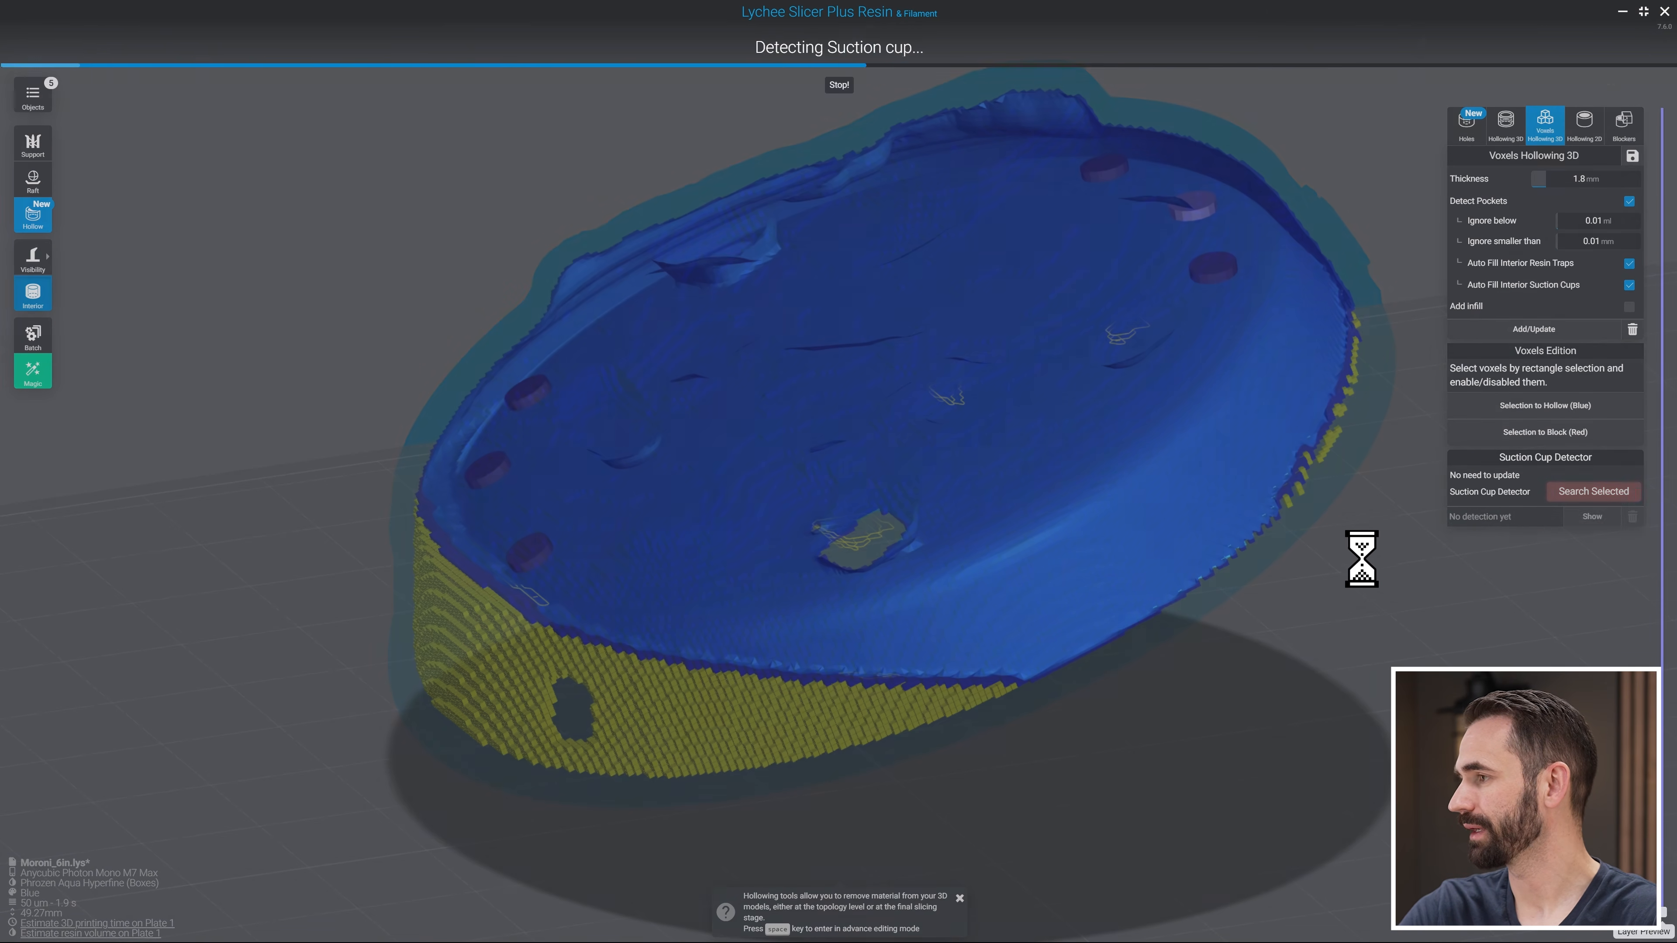
right_click_drag(1374, 592, 1215, 553)
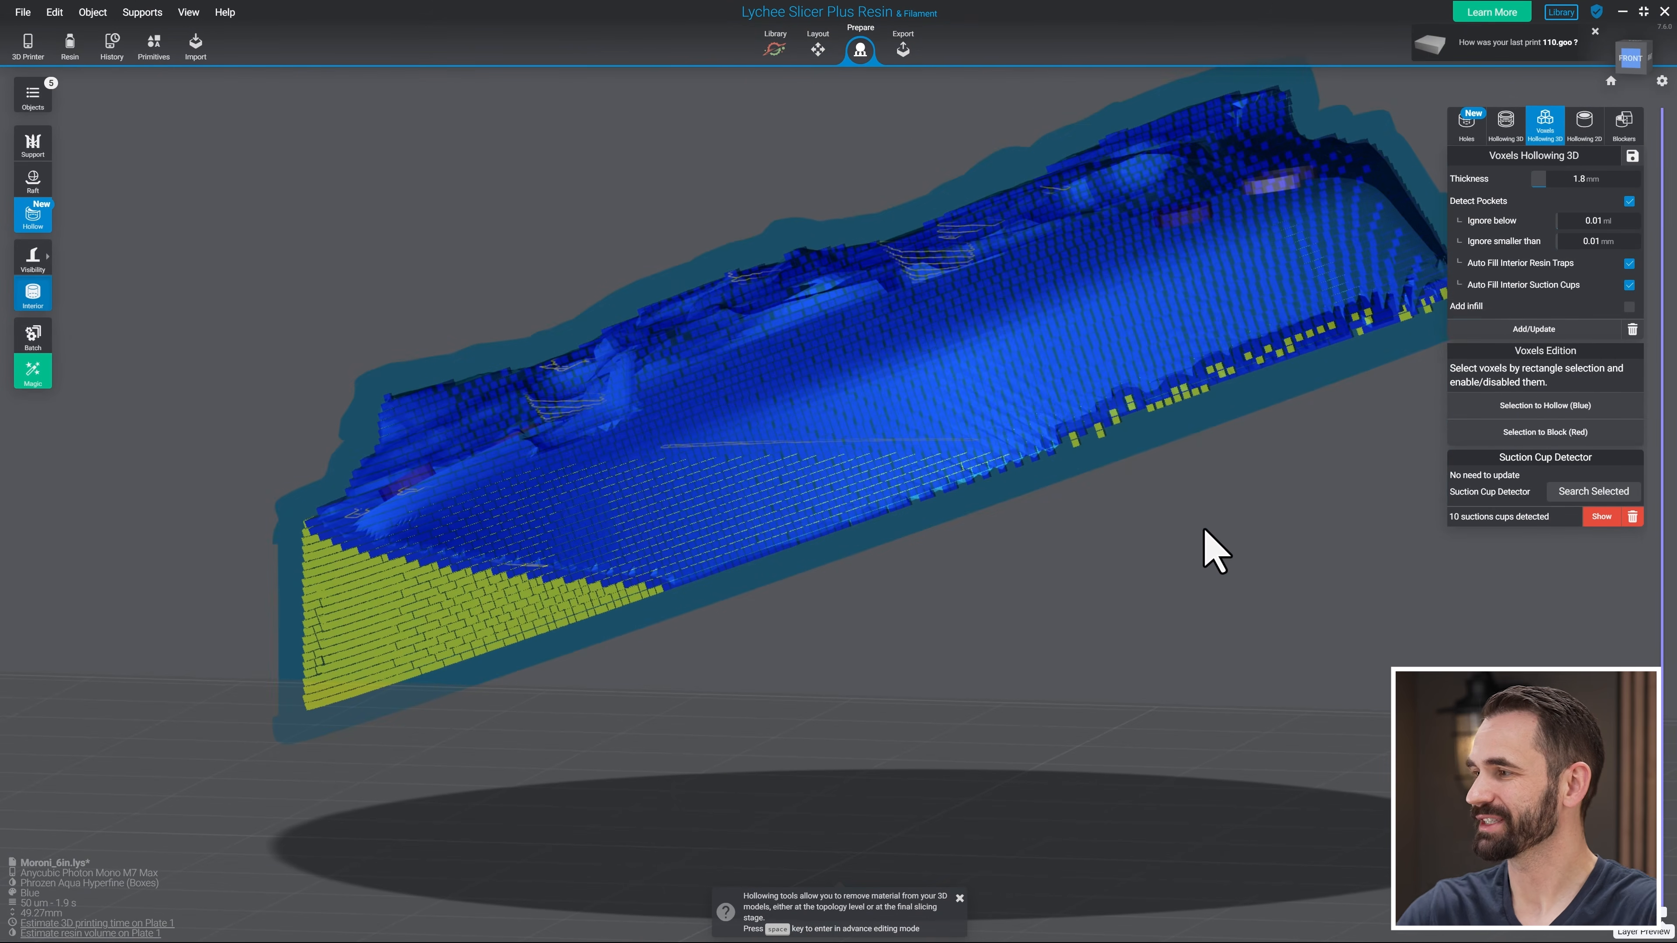
left_click(1507, 126)
scroll(1164, 184, "up", 2)
right_click_drag(1164, 183, 1175, 364)
scroll(1015, 413, "up", 4)
right_click_drag(1015, 413, 980, 427)
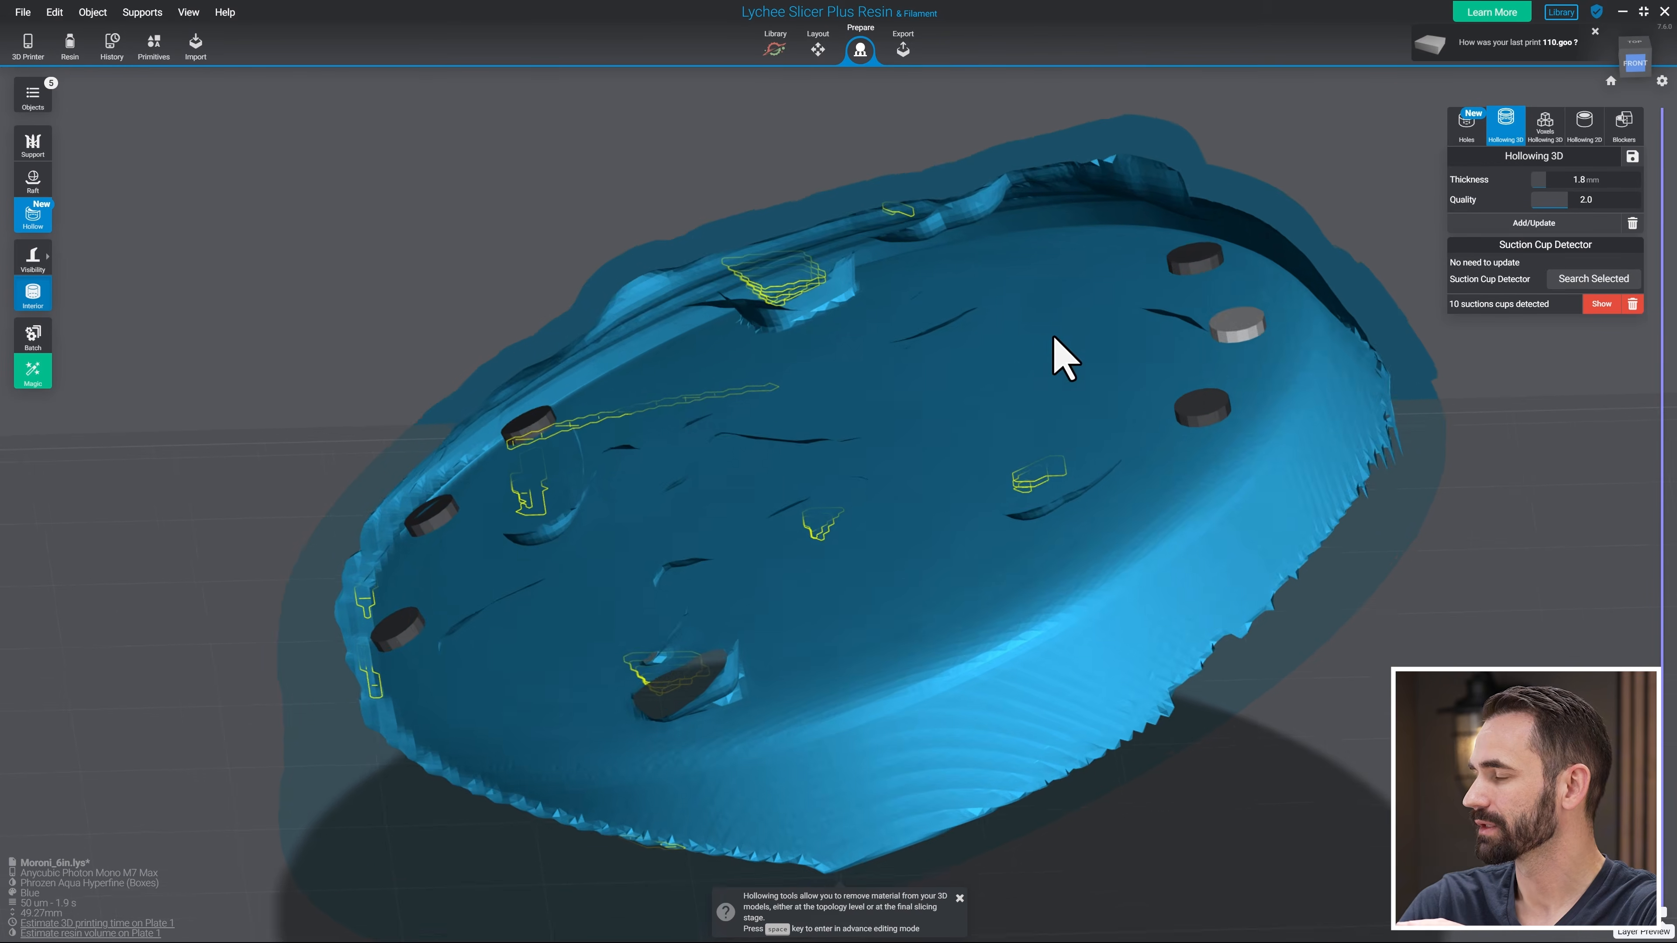
left_click_drag(1055, 356, 1169, 338)
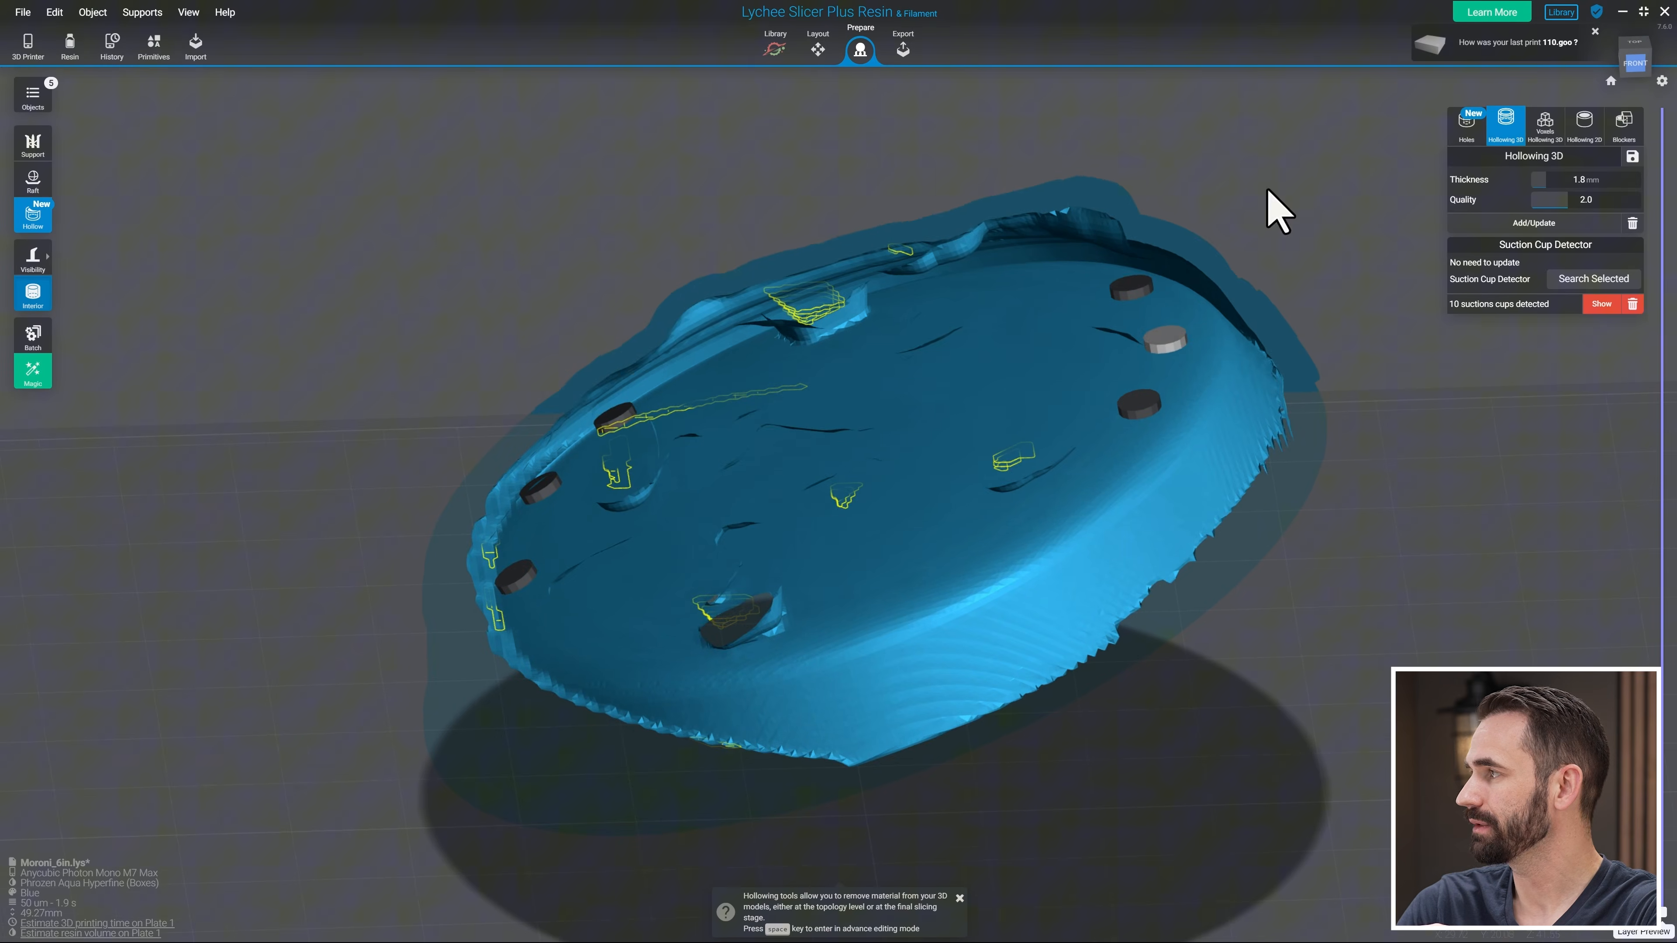
- Add infill with a 5.00 mm interval to the base's voxel hollowing, update it, and check the resulting pillars against the drain holes
left_click(1546, 126)
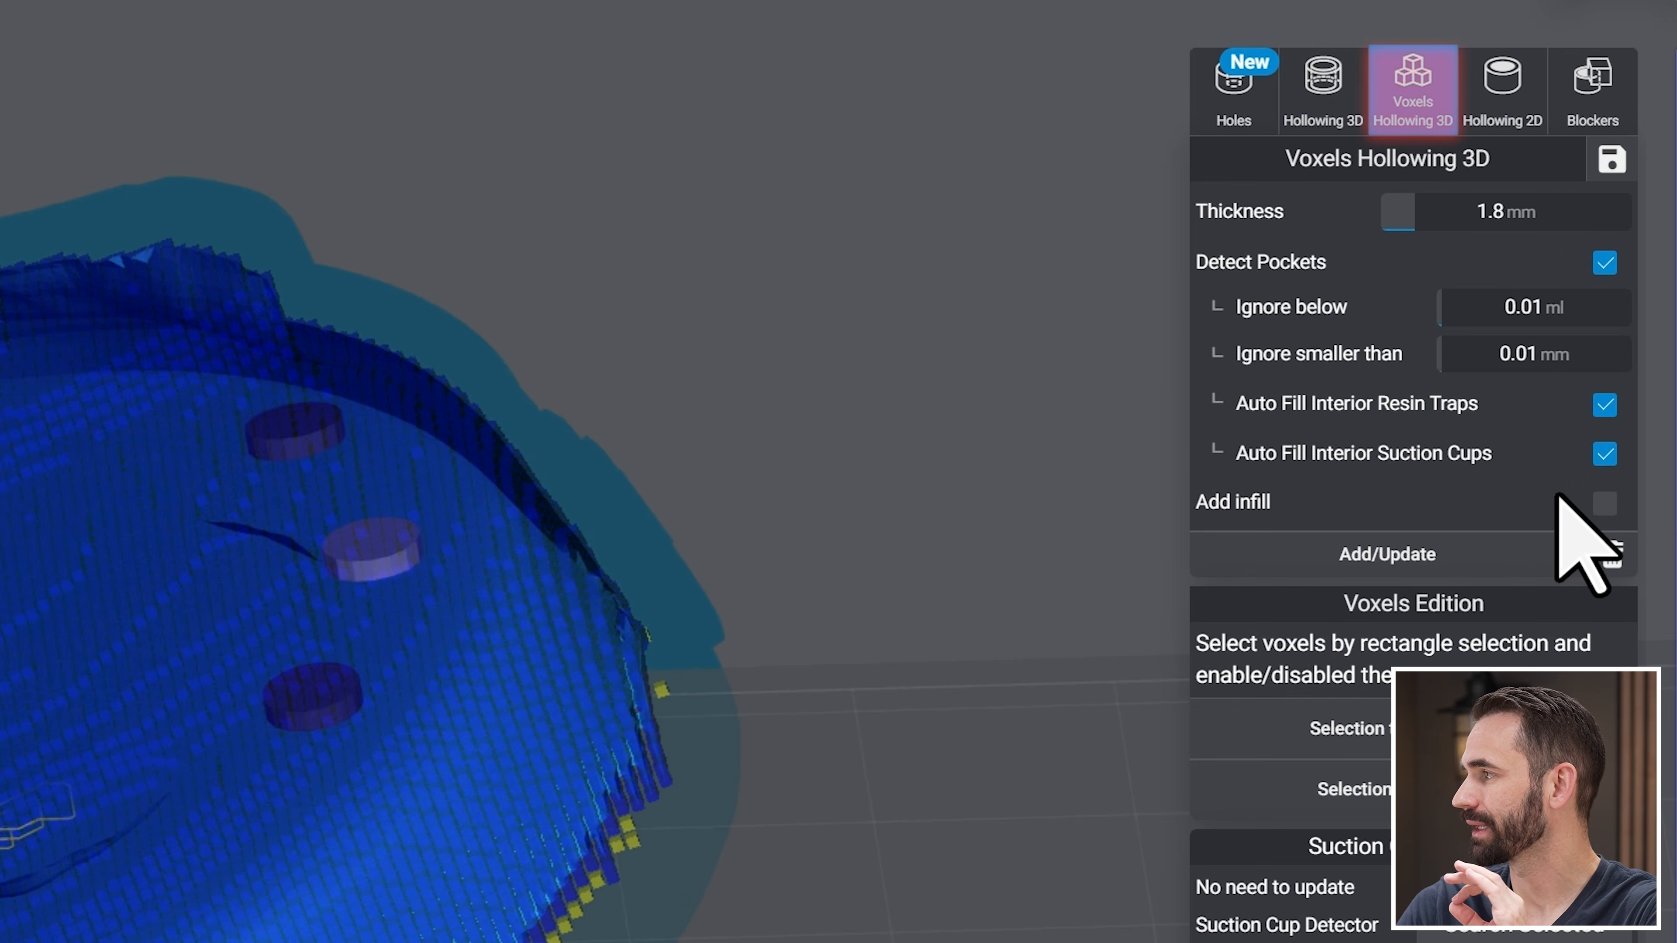
left_click(1606, 504)
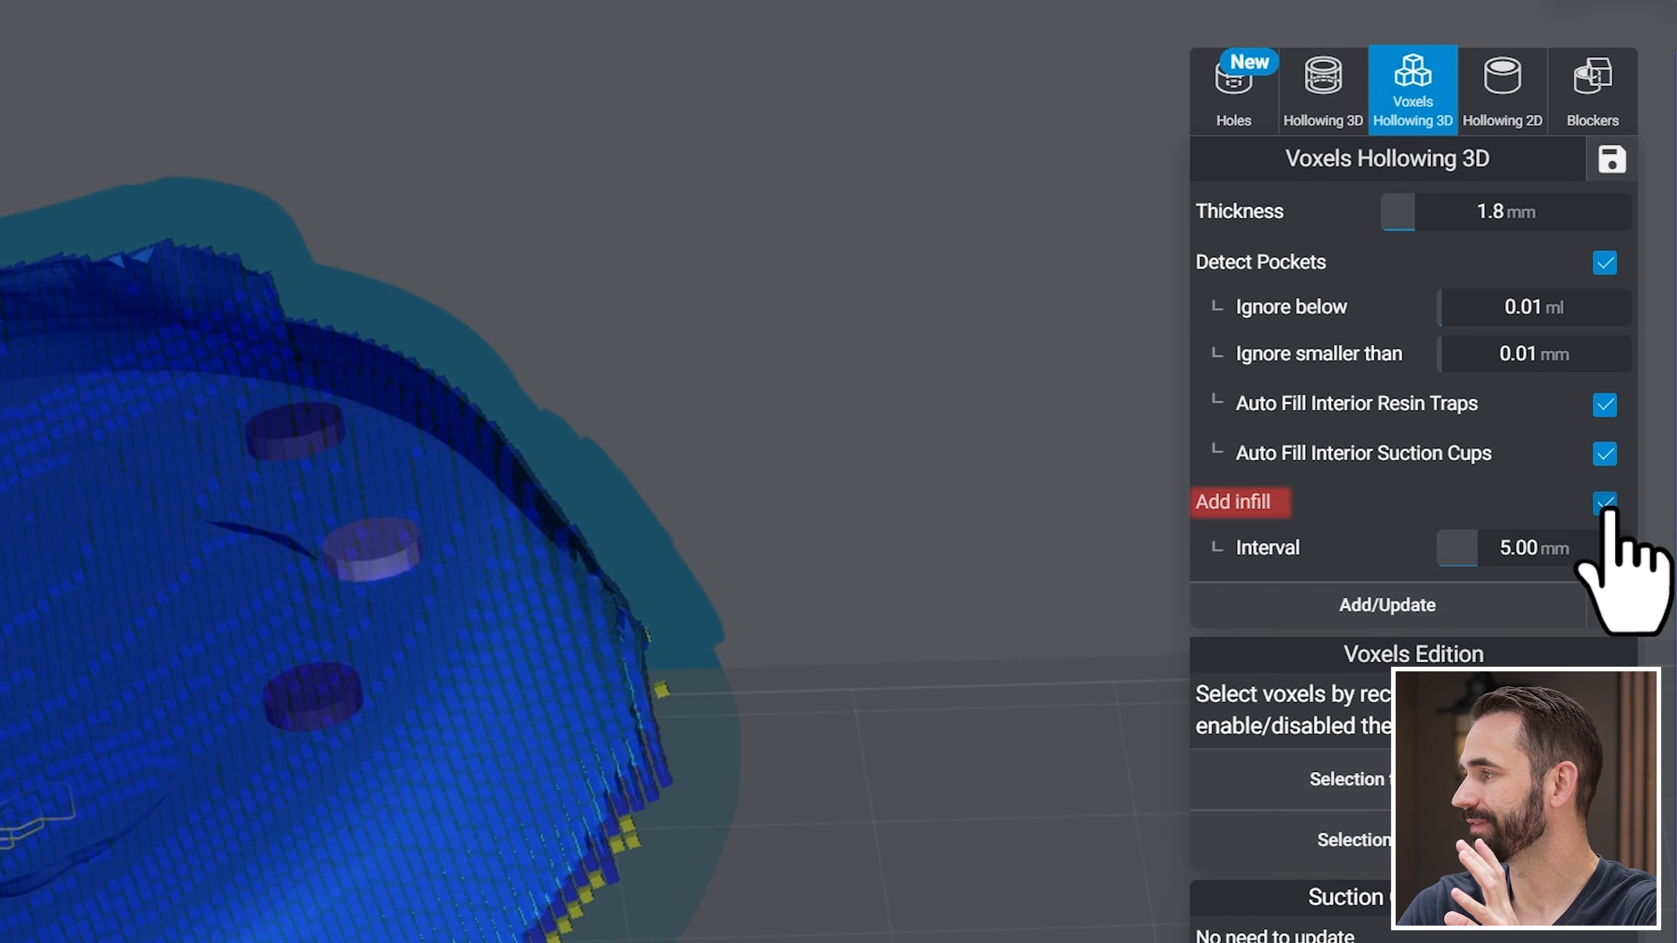
left_click(1465, 611)
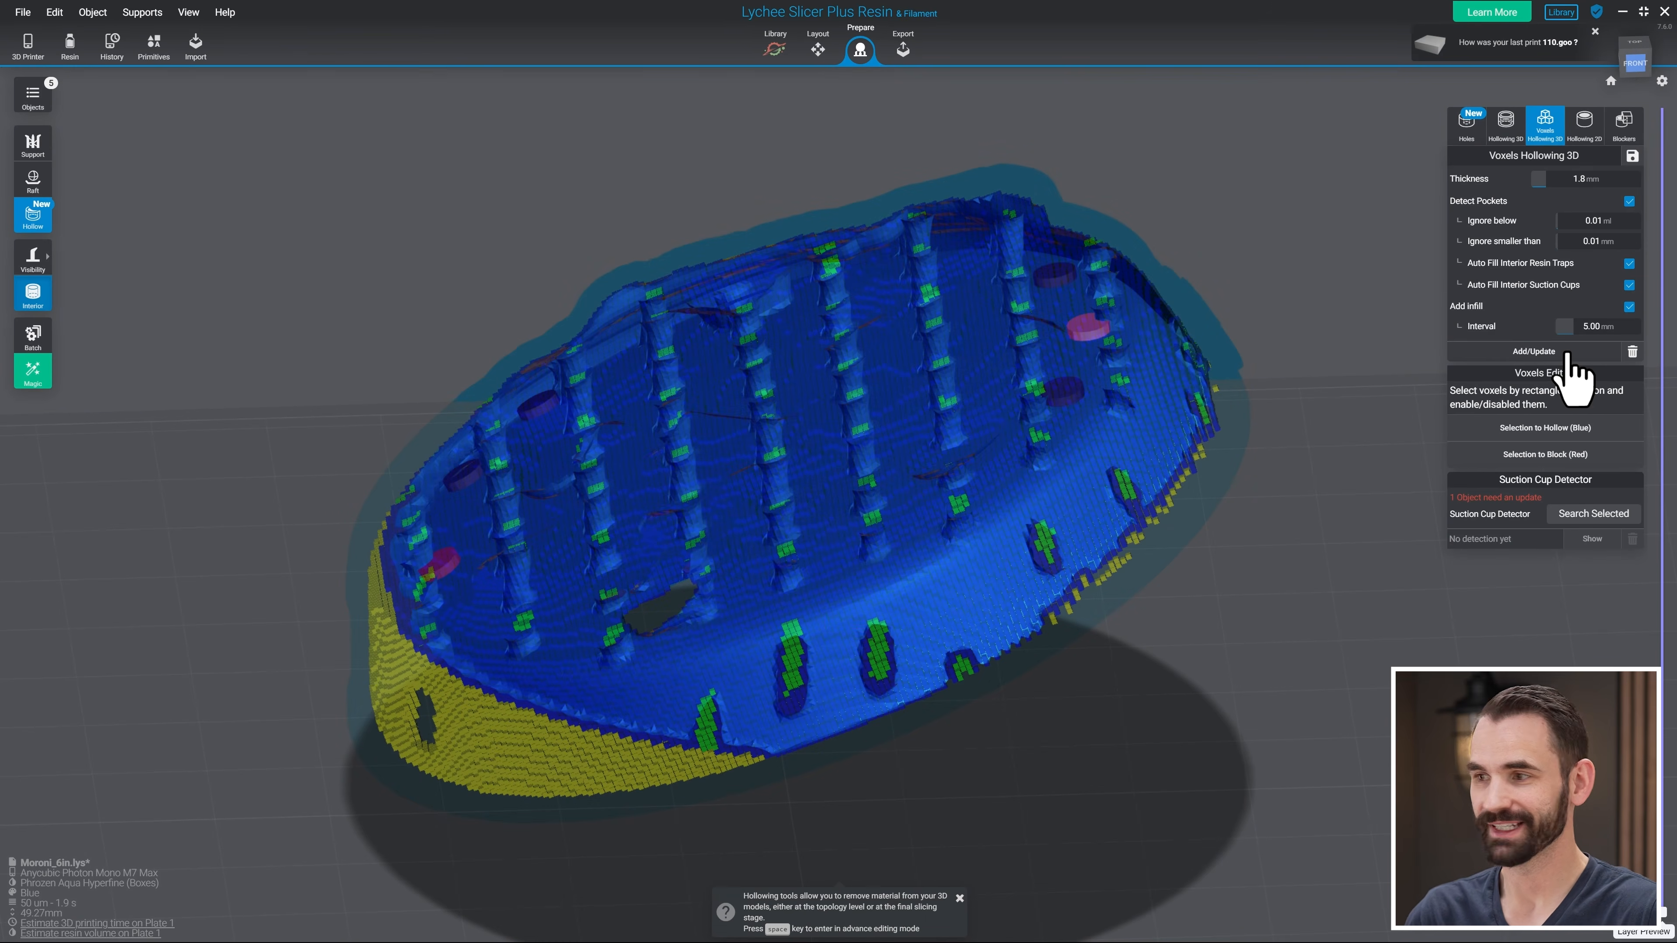
scroll(1258, 185, "up", 2)
right_click_drag(1258, 186, 1325, 236)
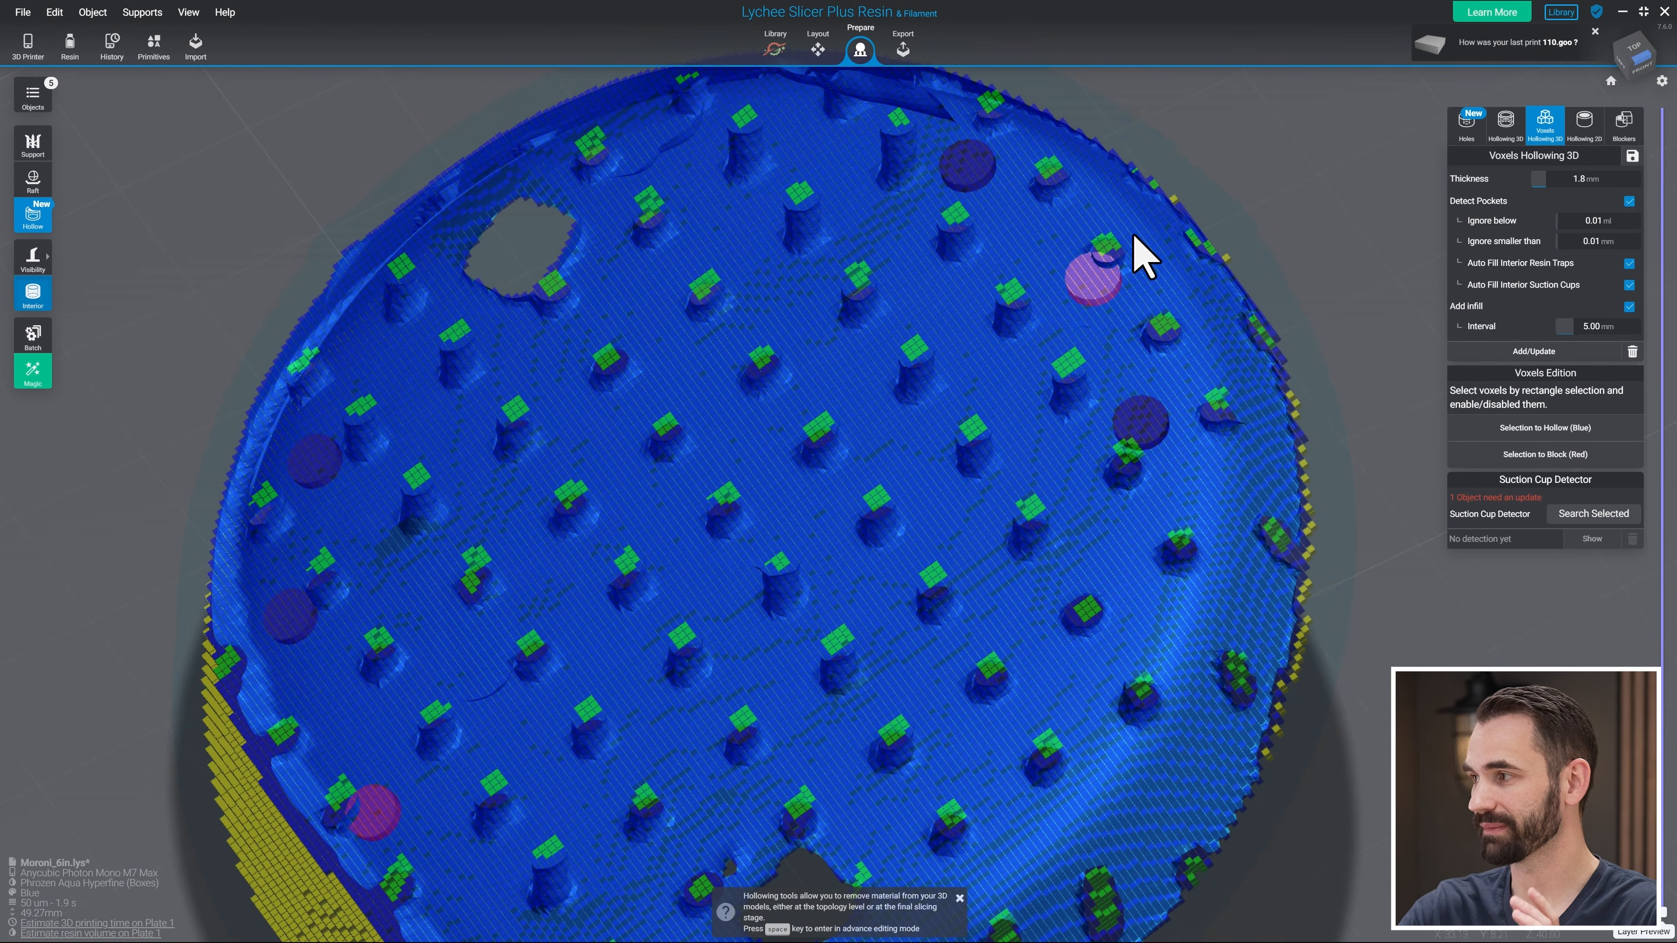
scroll(861, 517, "up", 2)
scroll(846, 434, "up", 3)
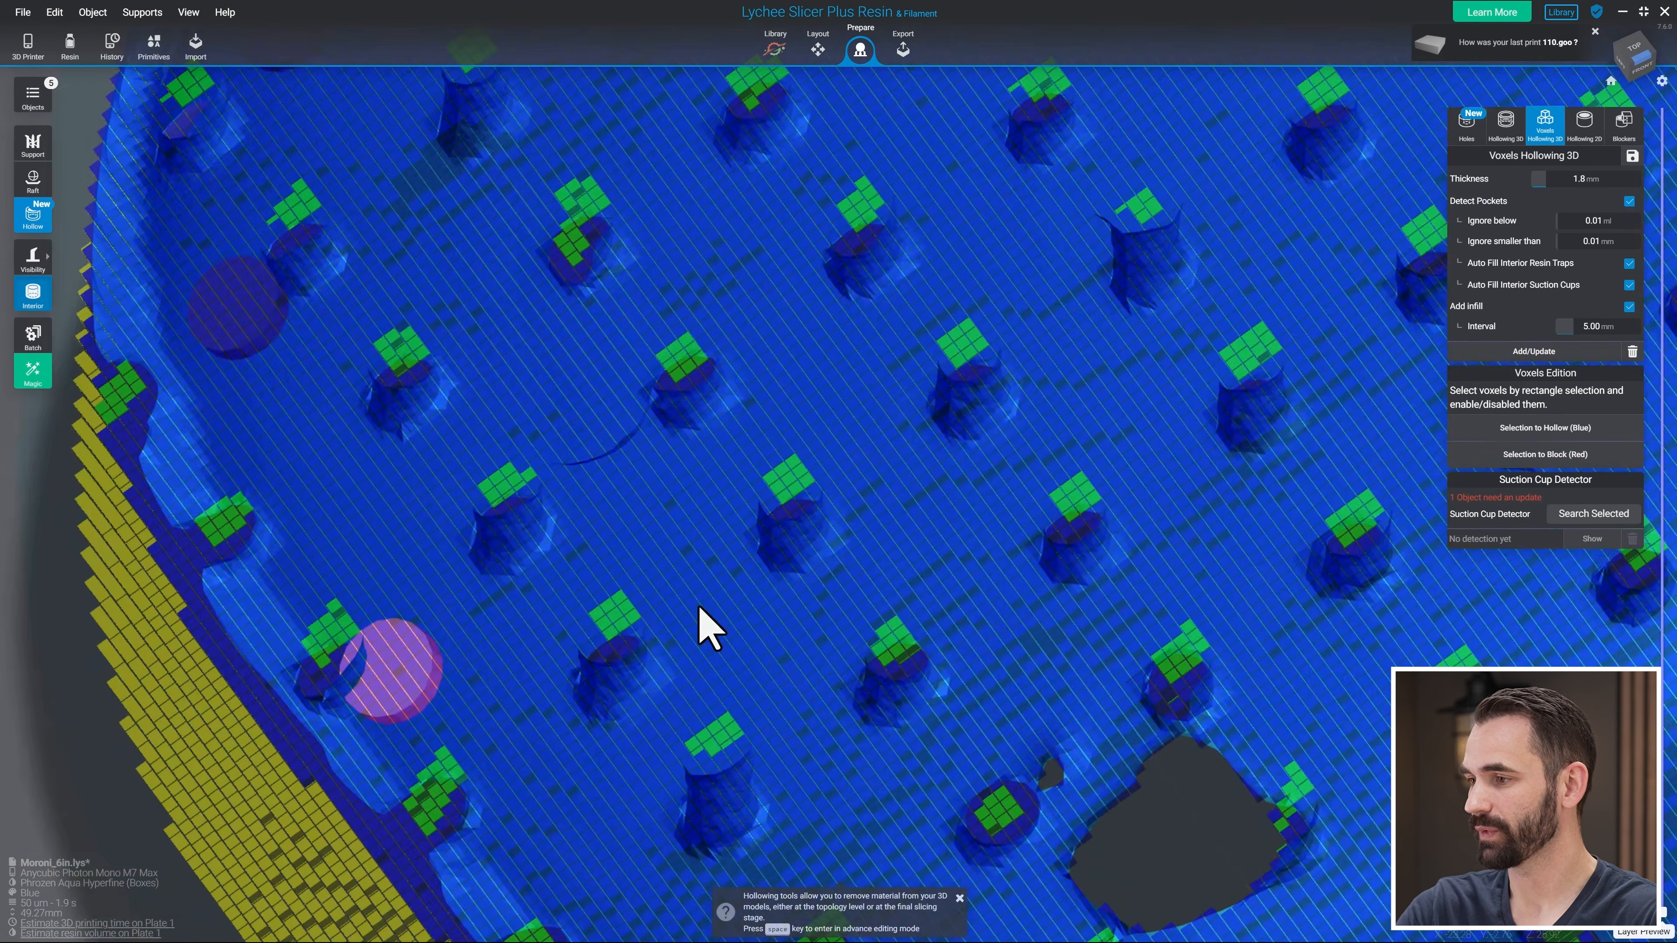
middle_click_drag(661, 640, 772, 575)
- Enter advanced hole editing in the Holes settings and shift the drain hole that overlaps an infill pillar
key("space")
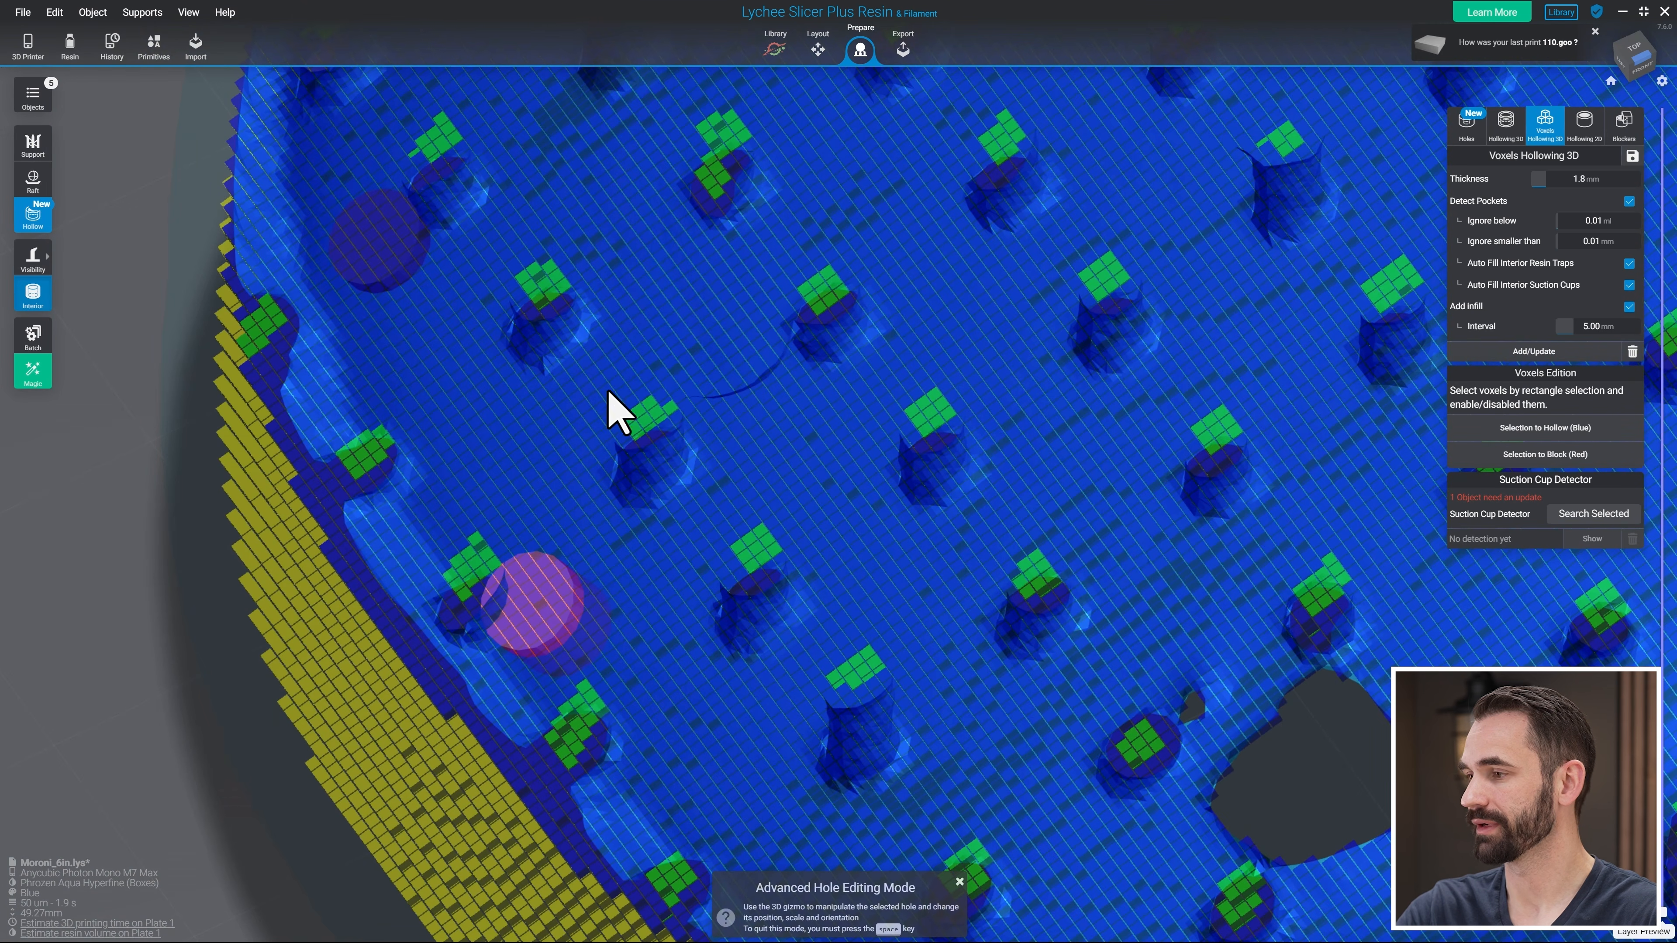
right_click_drag(659, 583, 356, 419)
left_click(1470, 137)
right_click_drag(985, 561, 885, 598)
scroll(672, 558, "up", 2)
right_click_drag(680, 575, 650, 767)
left_click_drag(675, 817, 732, 822)
scroll(859, 634, "down", 5)
middle_click_drag(1116, 275, 808, 608)
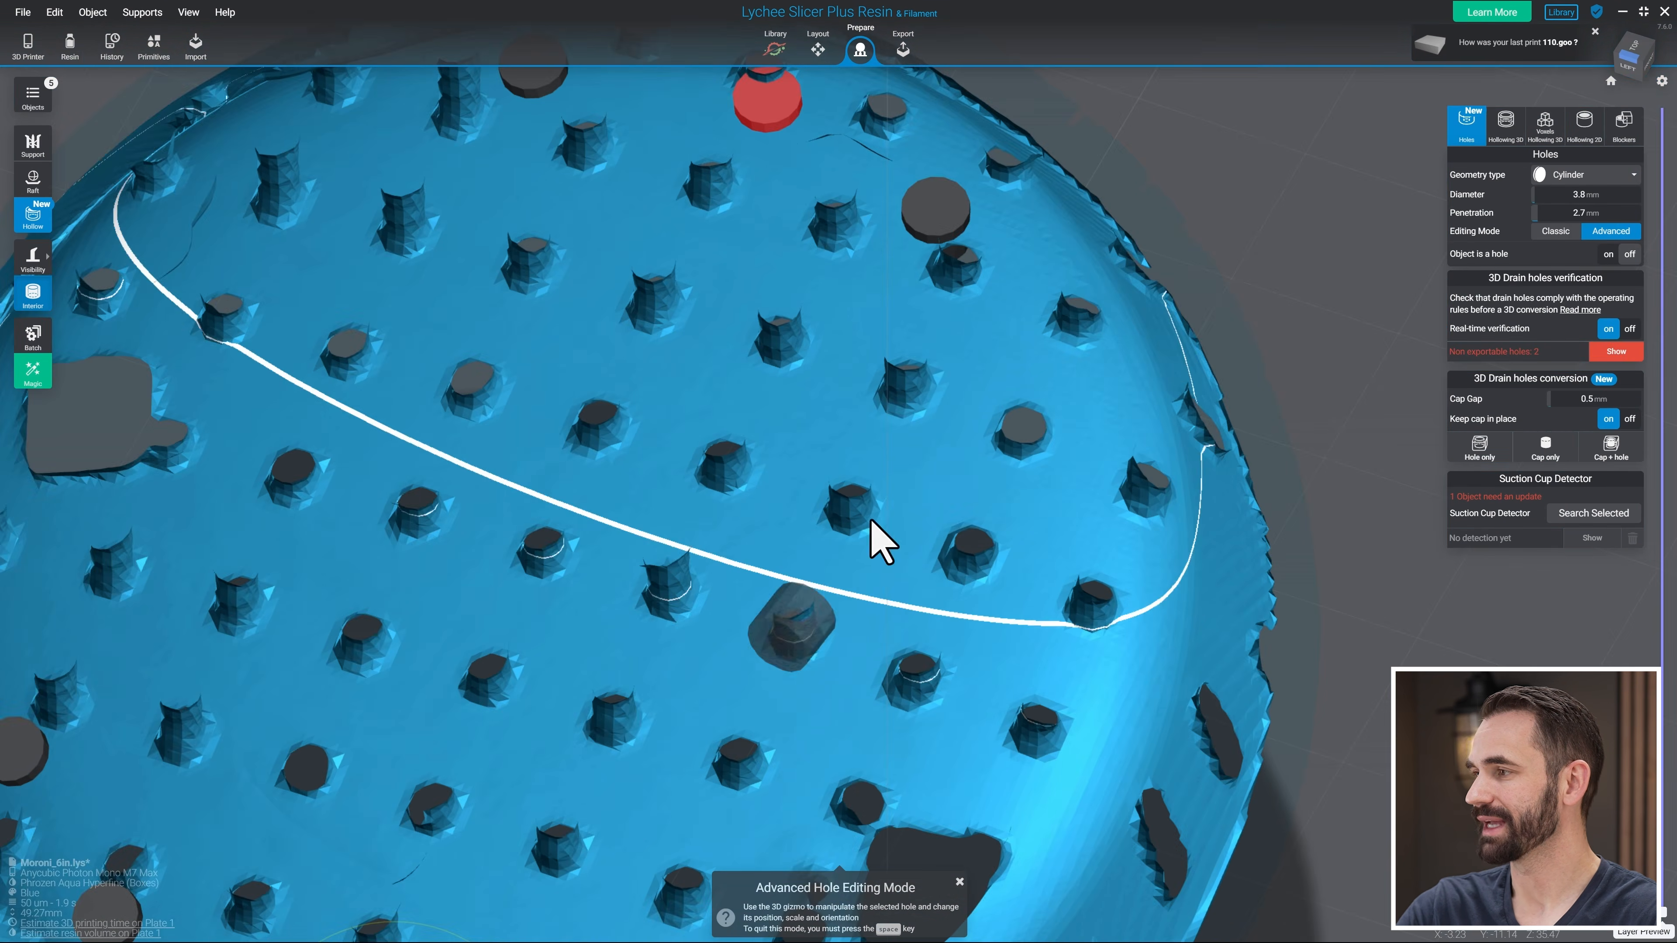
- Select the non-exportable drain hole near the base's rim and nudge it clear of the neighbouring infill pillar
scroll(819, 631, "down", 5)
left_click(654, 439)
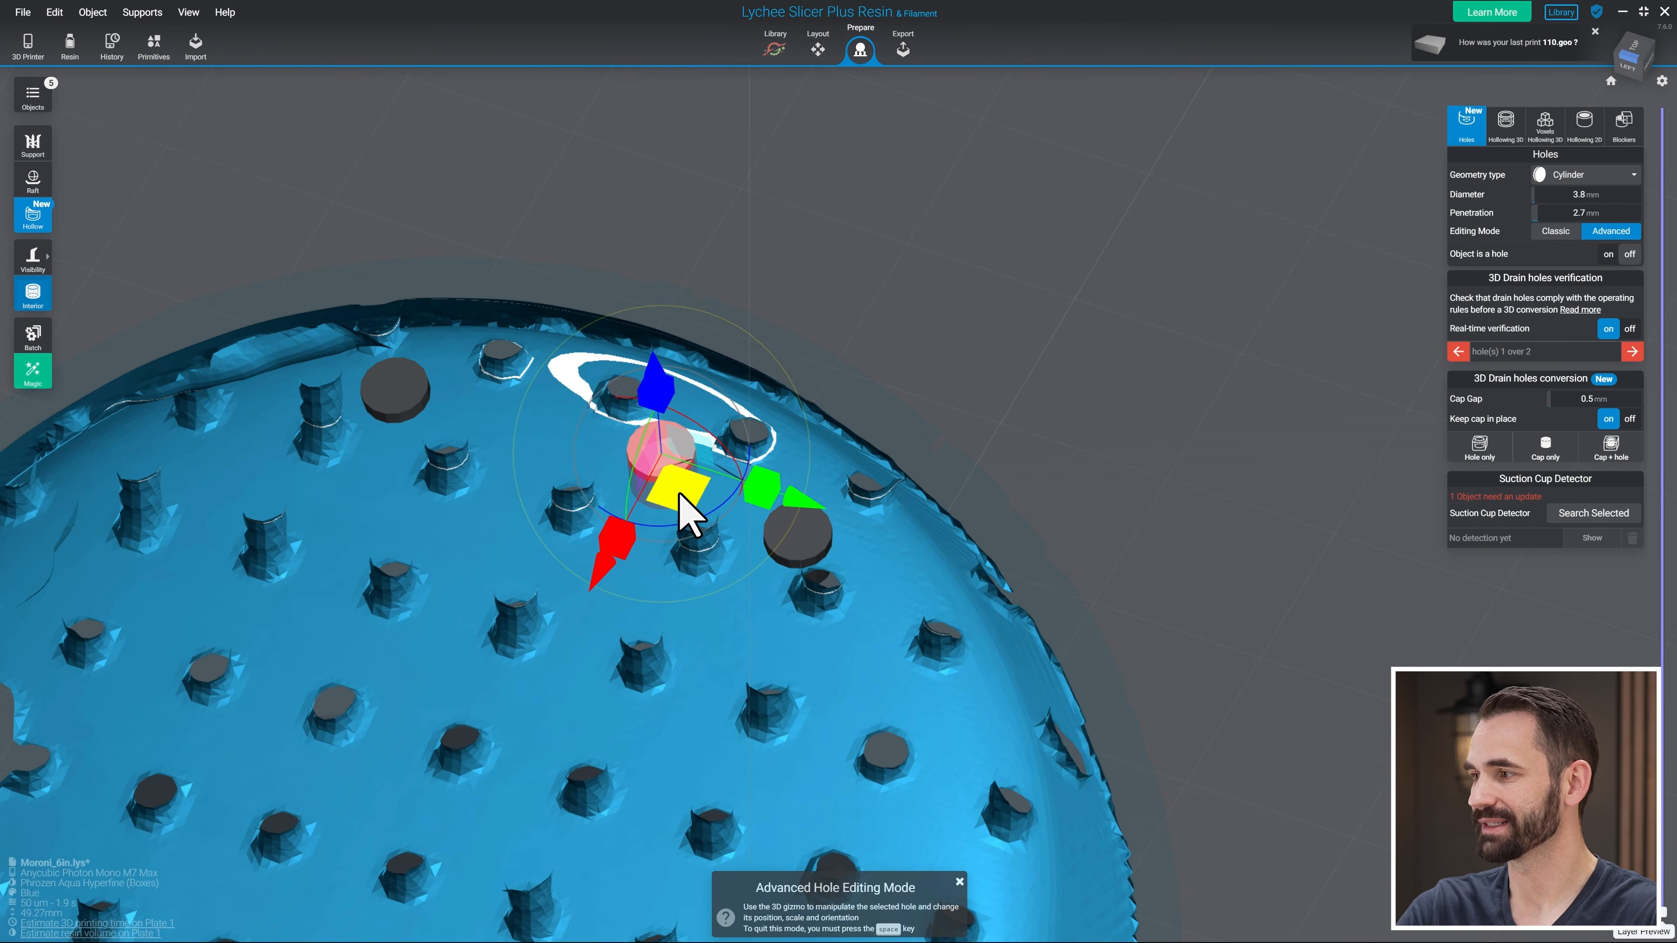
left_click_drag(678, 491, 679, 492)
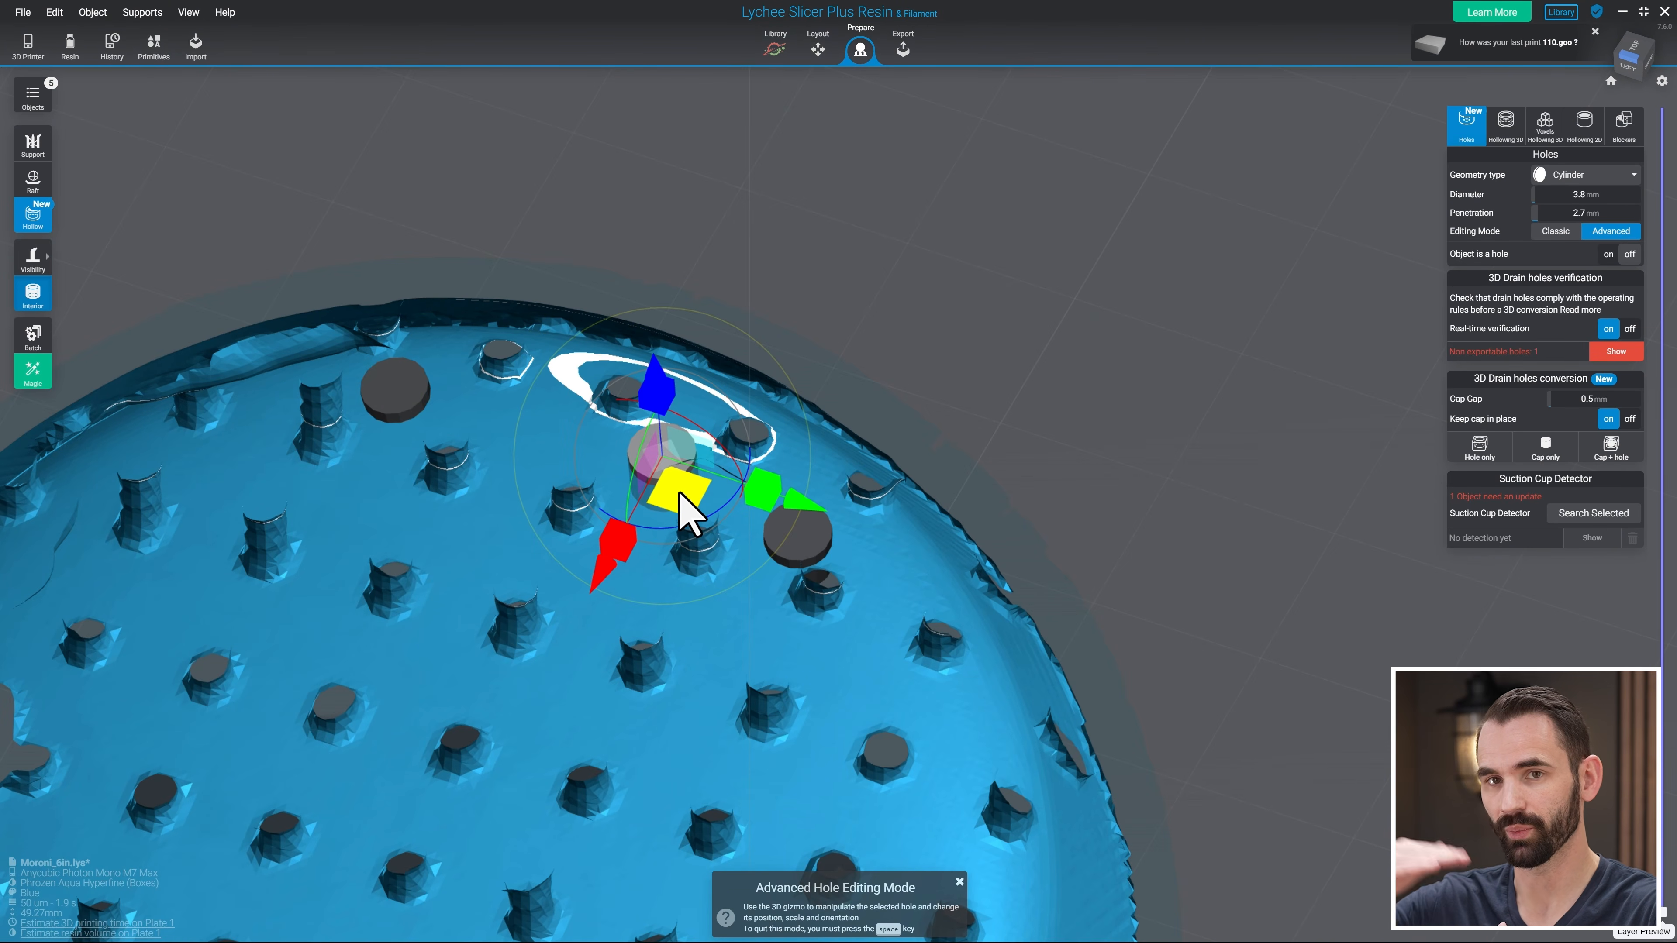
scroll(991, 264, "down", 5)
middle_click_drag(1012, 326, 1104, 117)
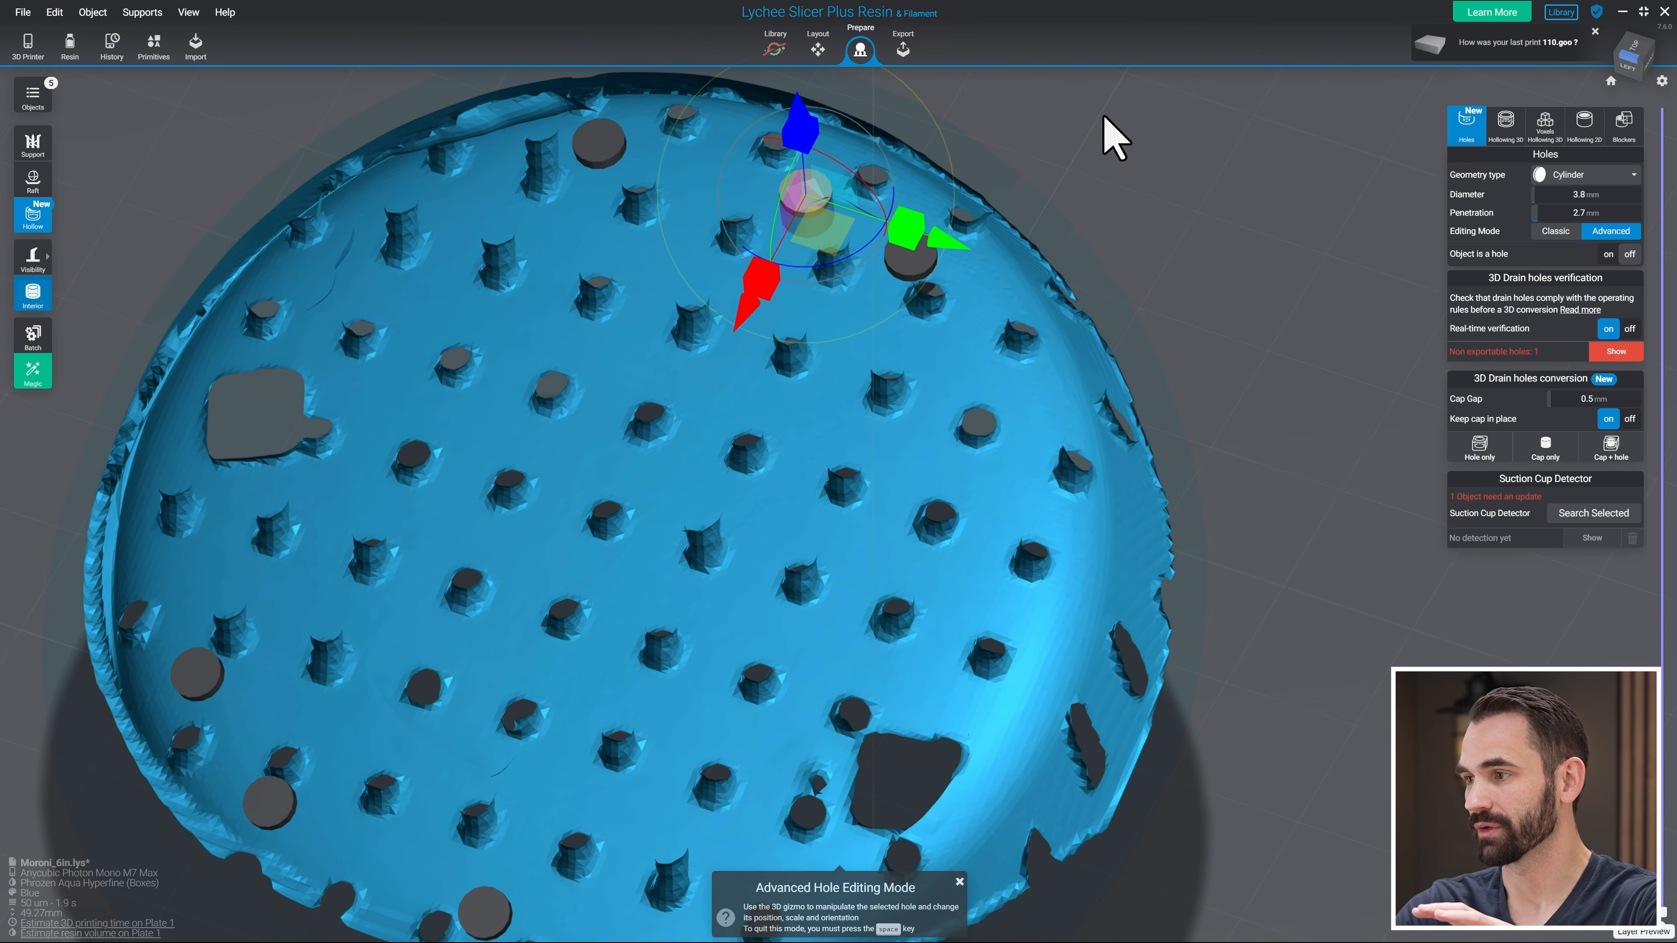
scroll(1103, 142, "down", 3)
right_click_drag(1101, 169, 903, 83)
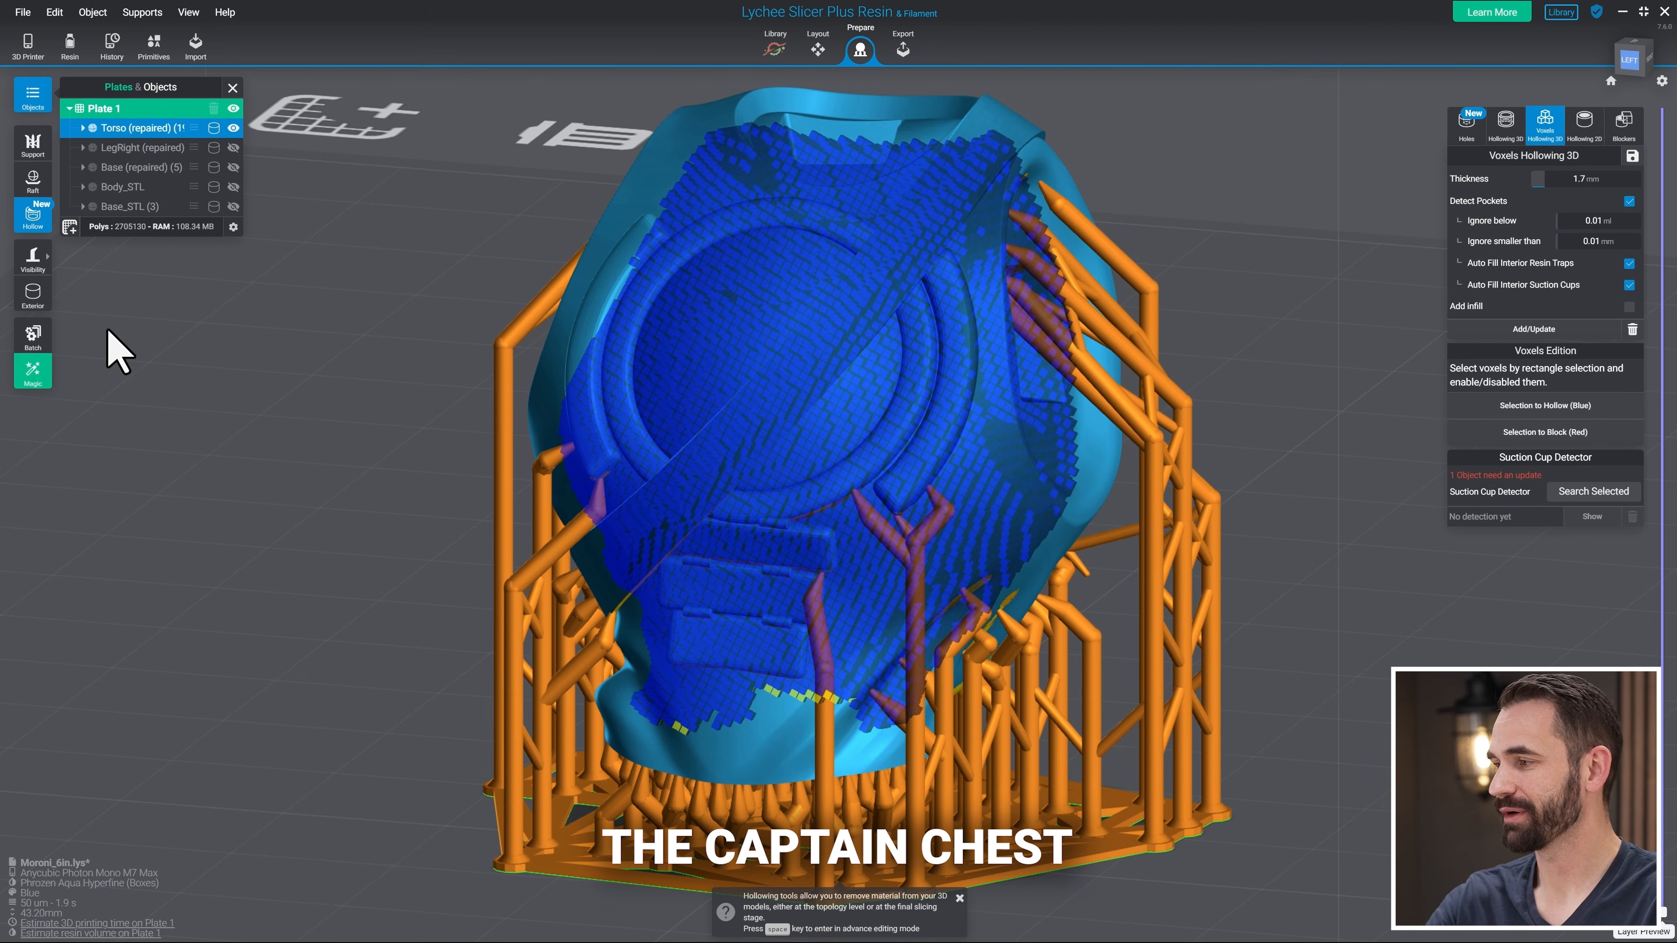
- Select all hollowing voxels in the lowest section of the torso, down to the two bottom drain holes, and block them
right_click_drag(1093, 464, 1126, 481)
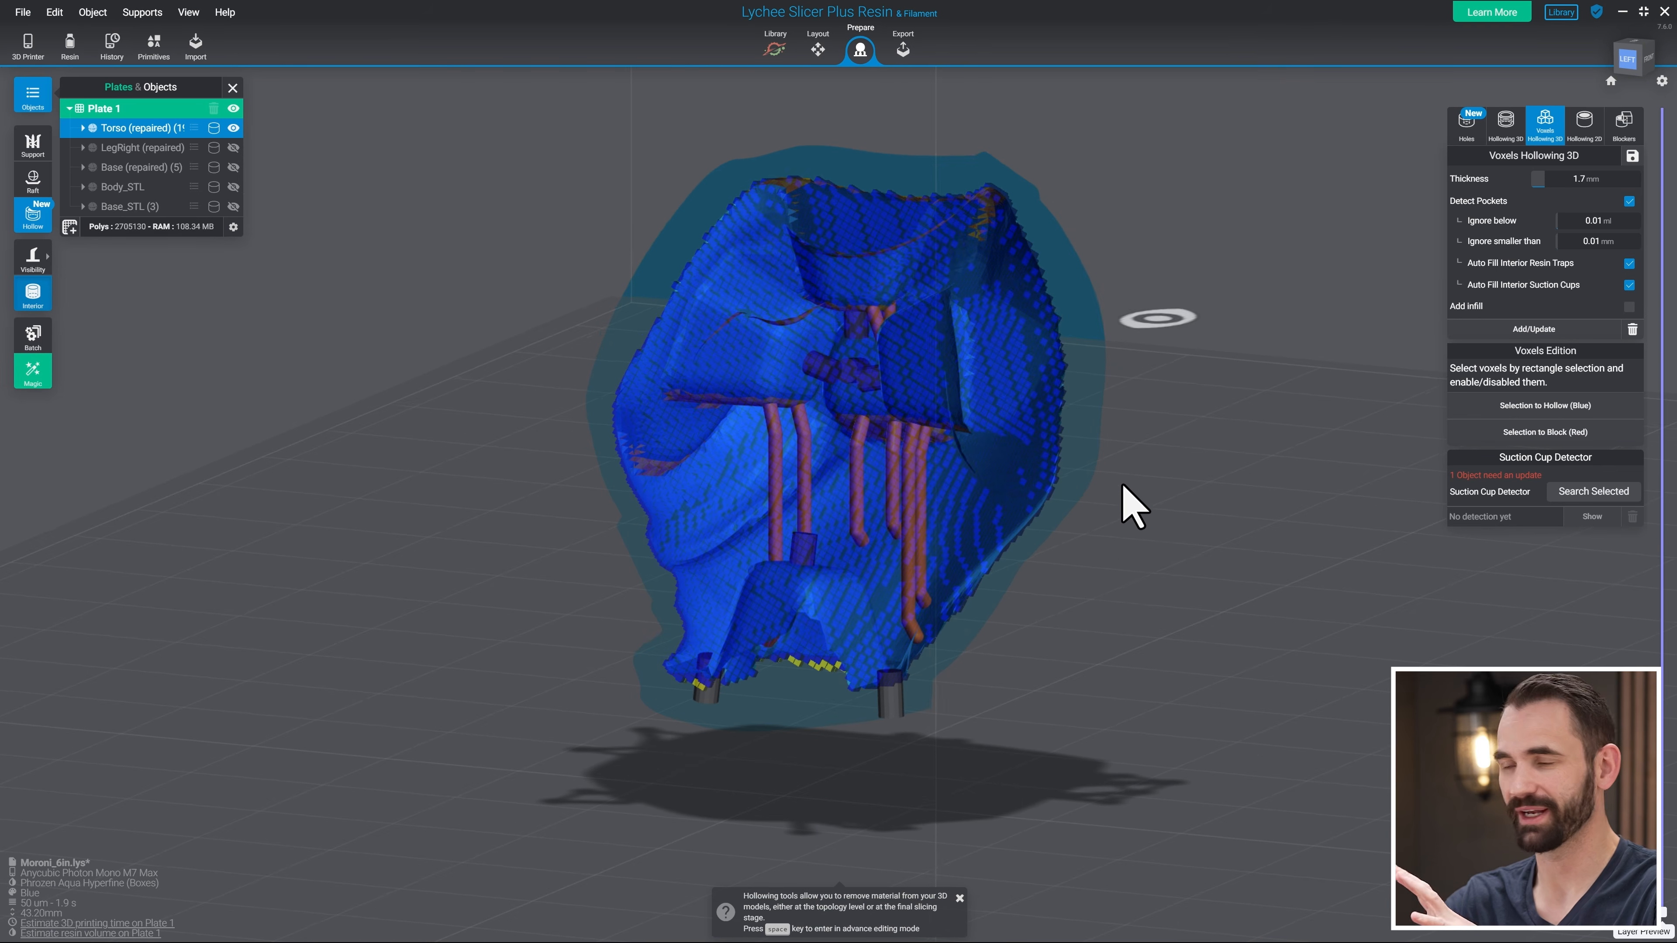
scroll(1087, 577, "up", 5)
right_click_drag(1182, 704, 1235, 466)
scroll(806, 681, "up", 5)
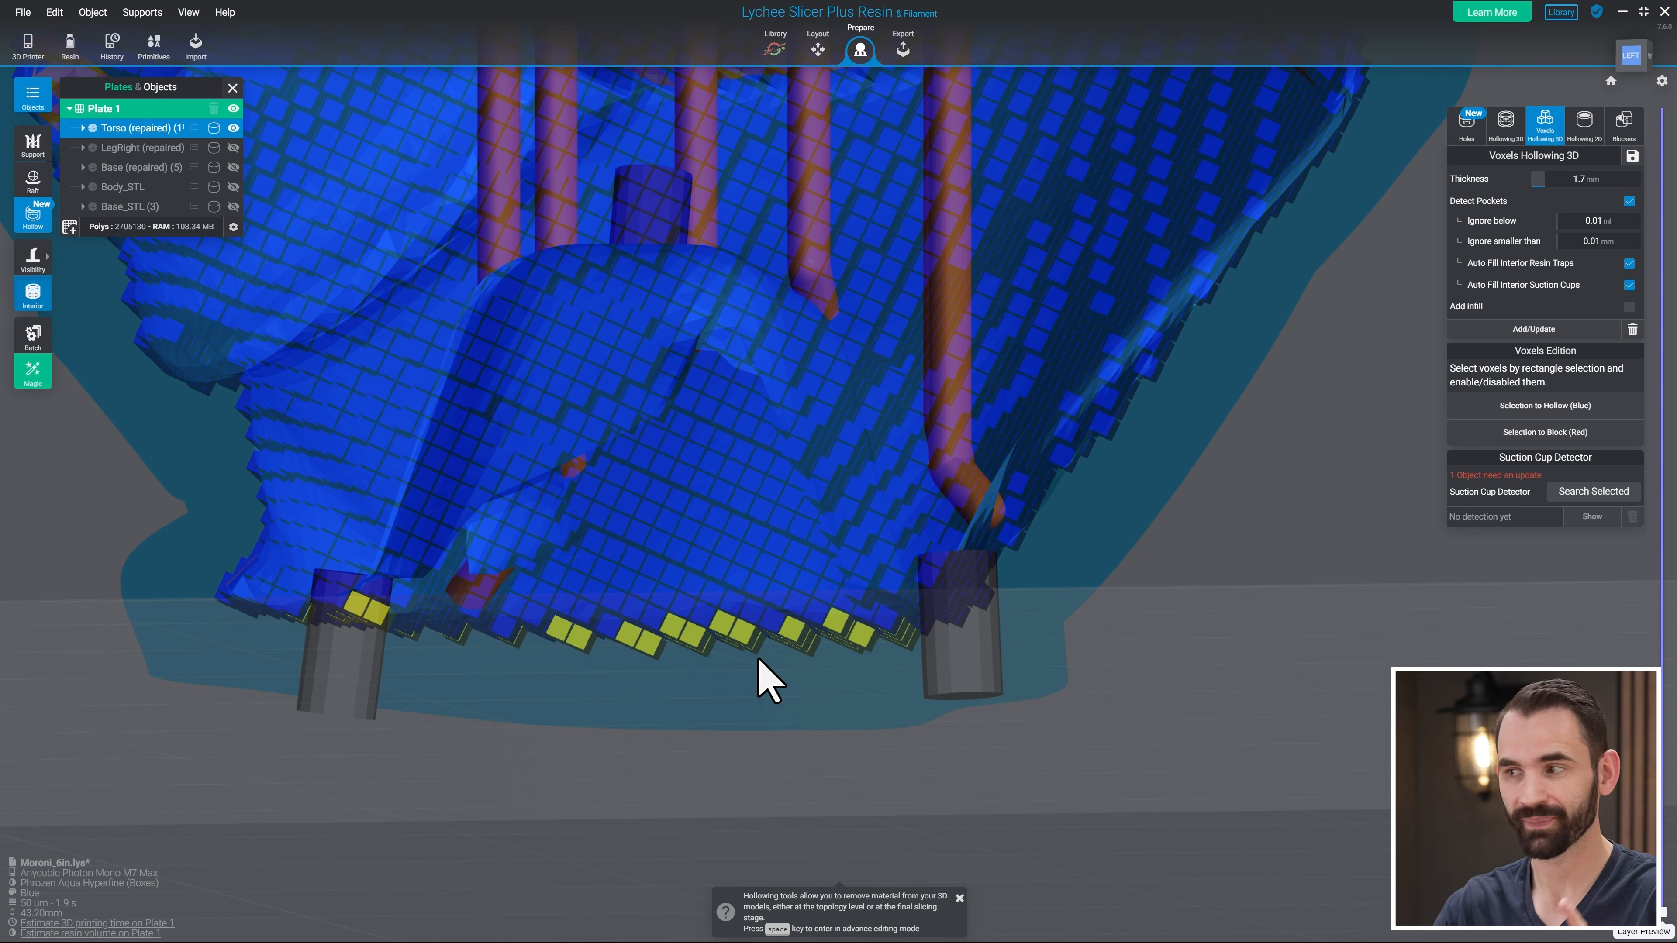
scroll(1075, 551, "down", 5)
left_click_drag(1188, 675, 445, 465)
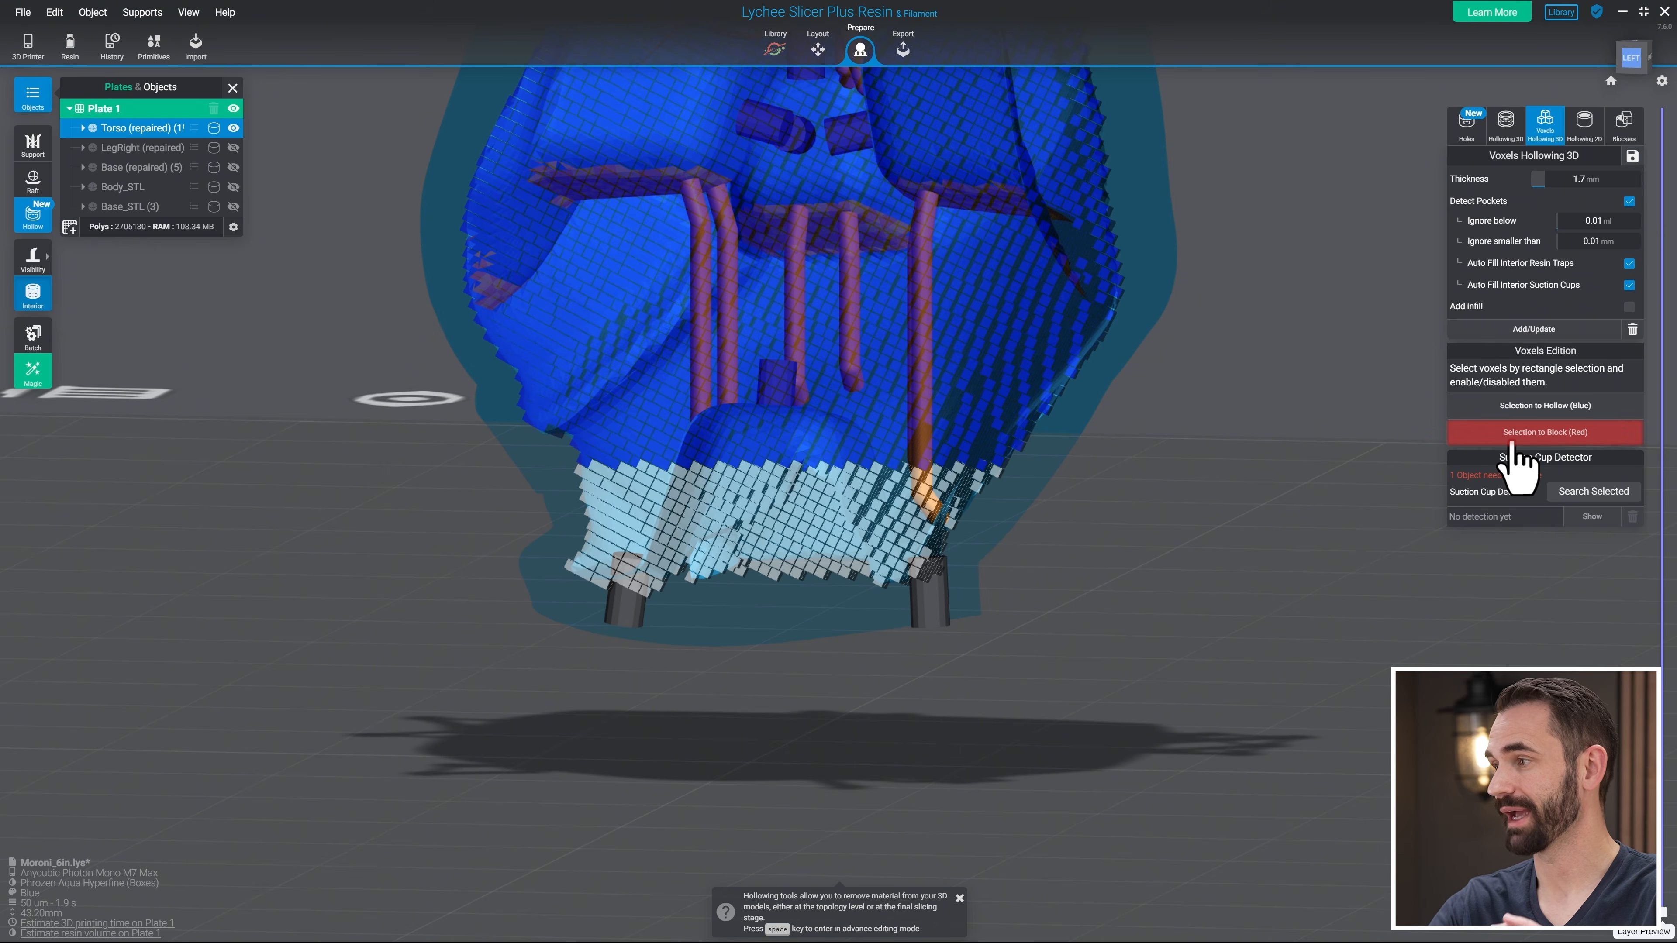
left_click(1513, 439)
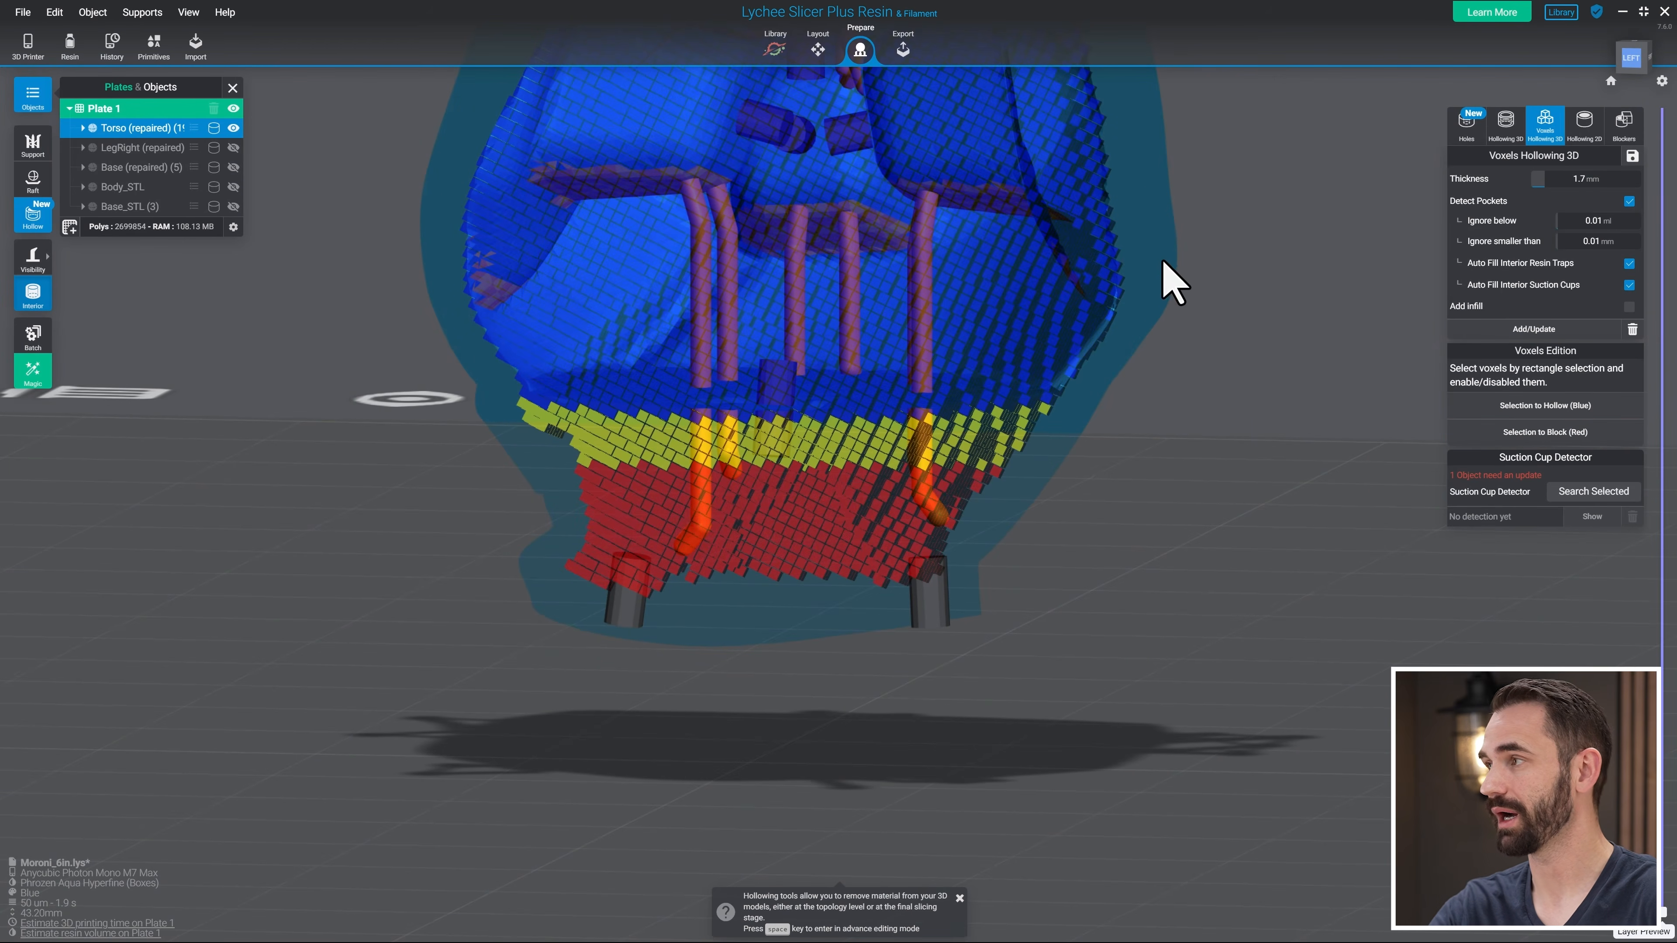
- Examine the torso's blocked voxels, the yellow boundary layer and the drain hole at the raised cavity floor
mouse_move(1165, 413)
right_mouse_down()
mouse_move(1142, 468)
mouse_move(1149, 396)
right_mouse_up()
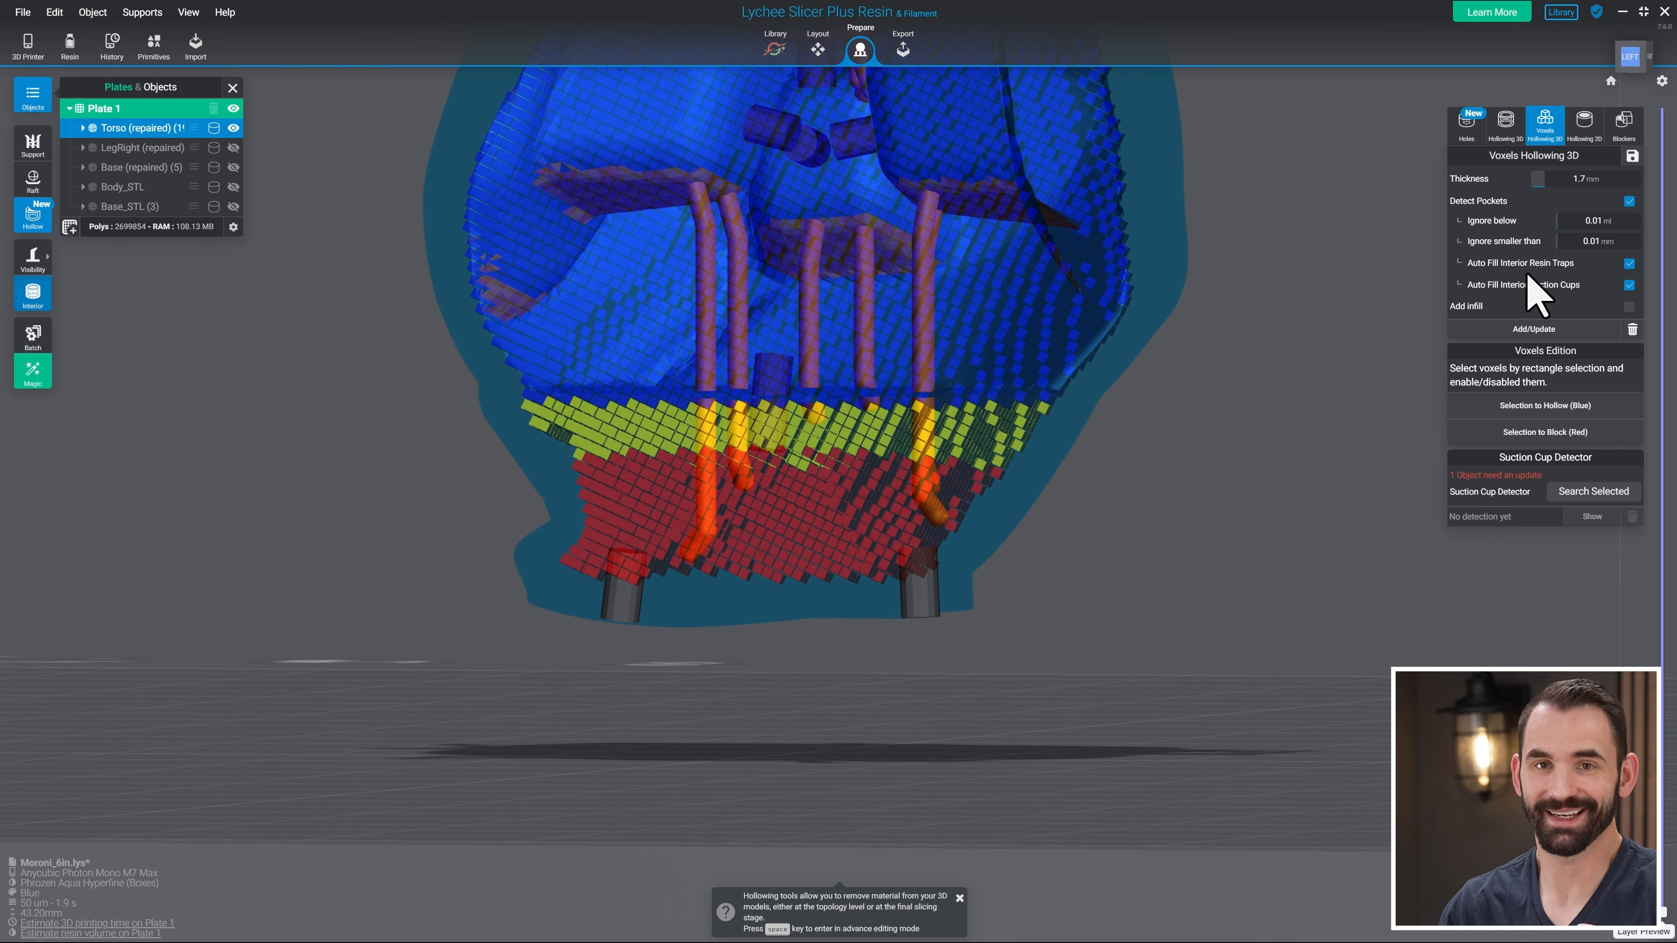
scroll(1030, 310, "up", 2)
right_click_drag(885, 317, 782, 442)
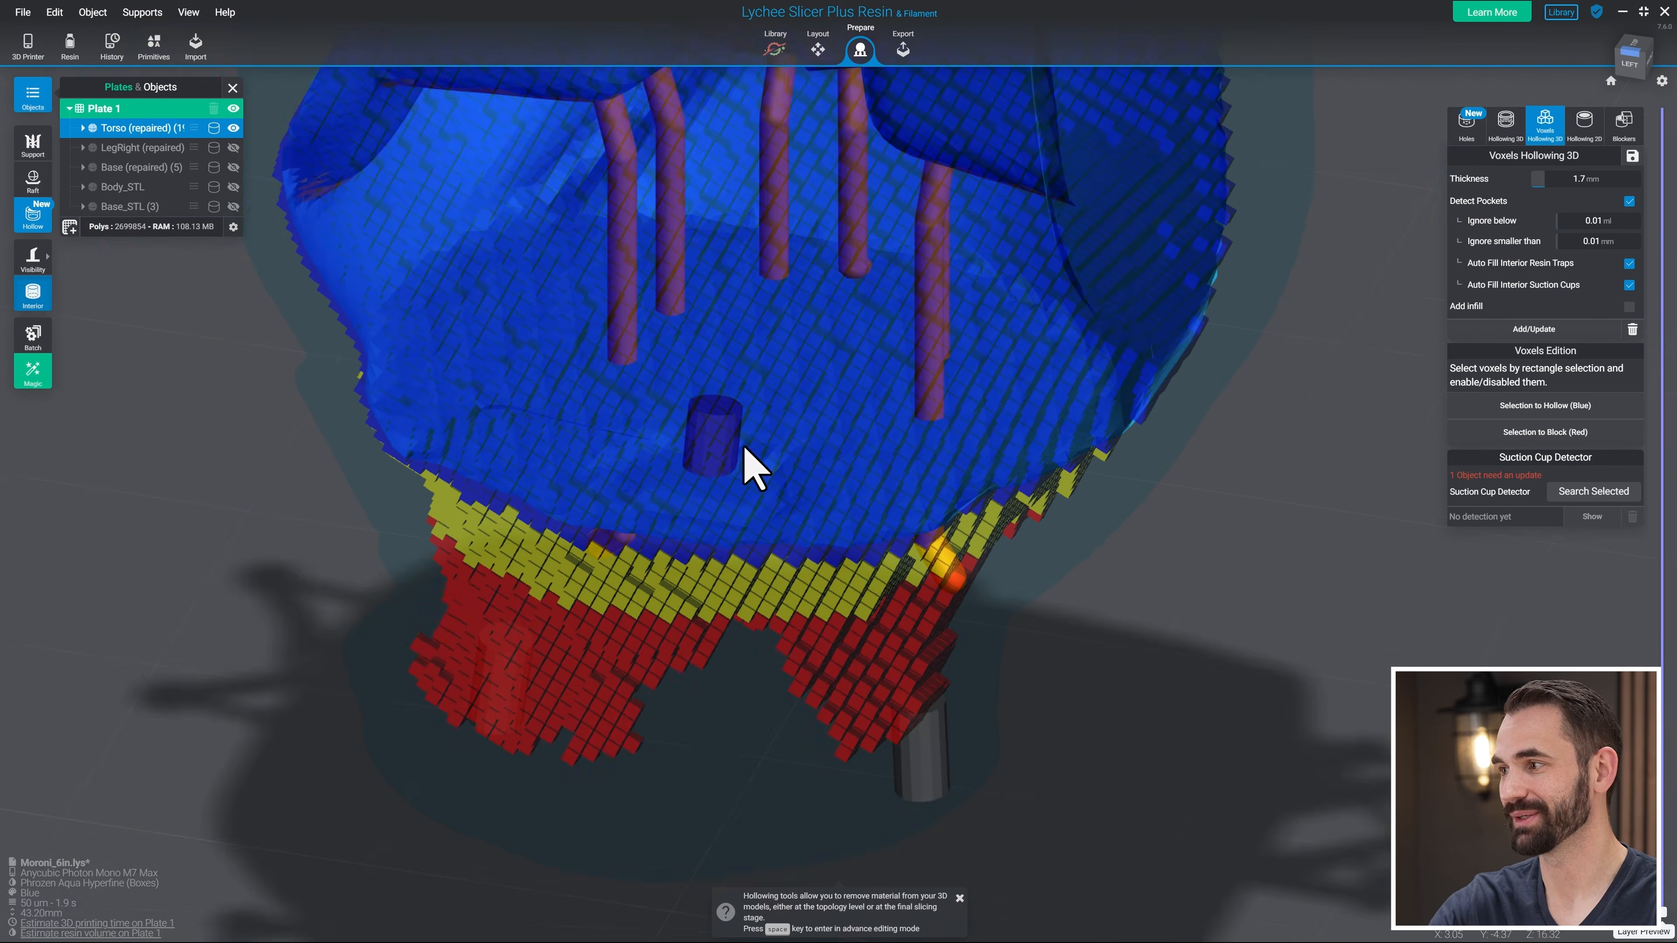
scroll(783, 442, "up", 3)
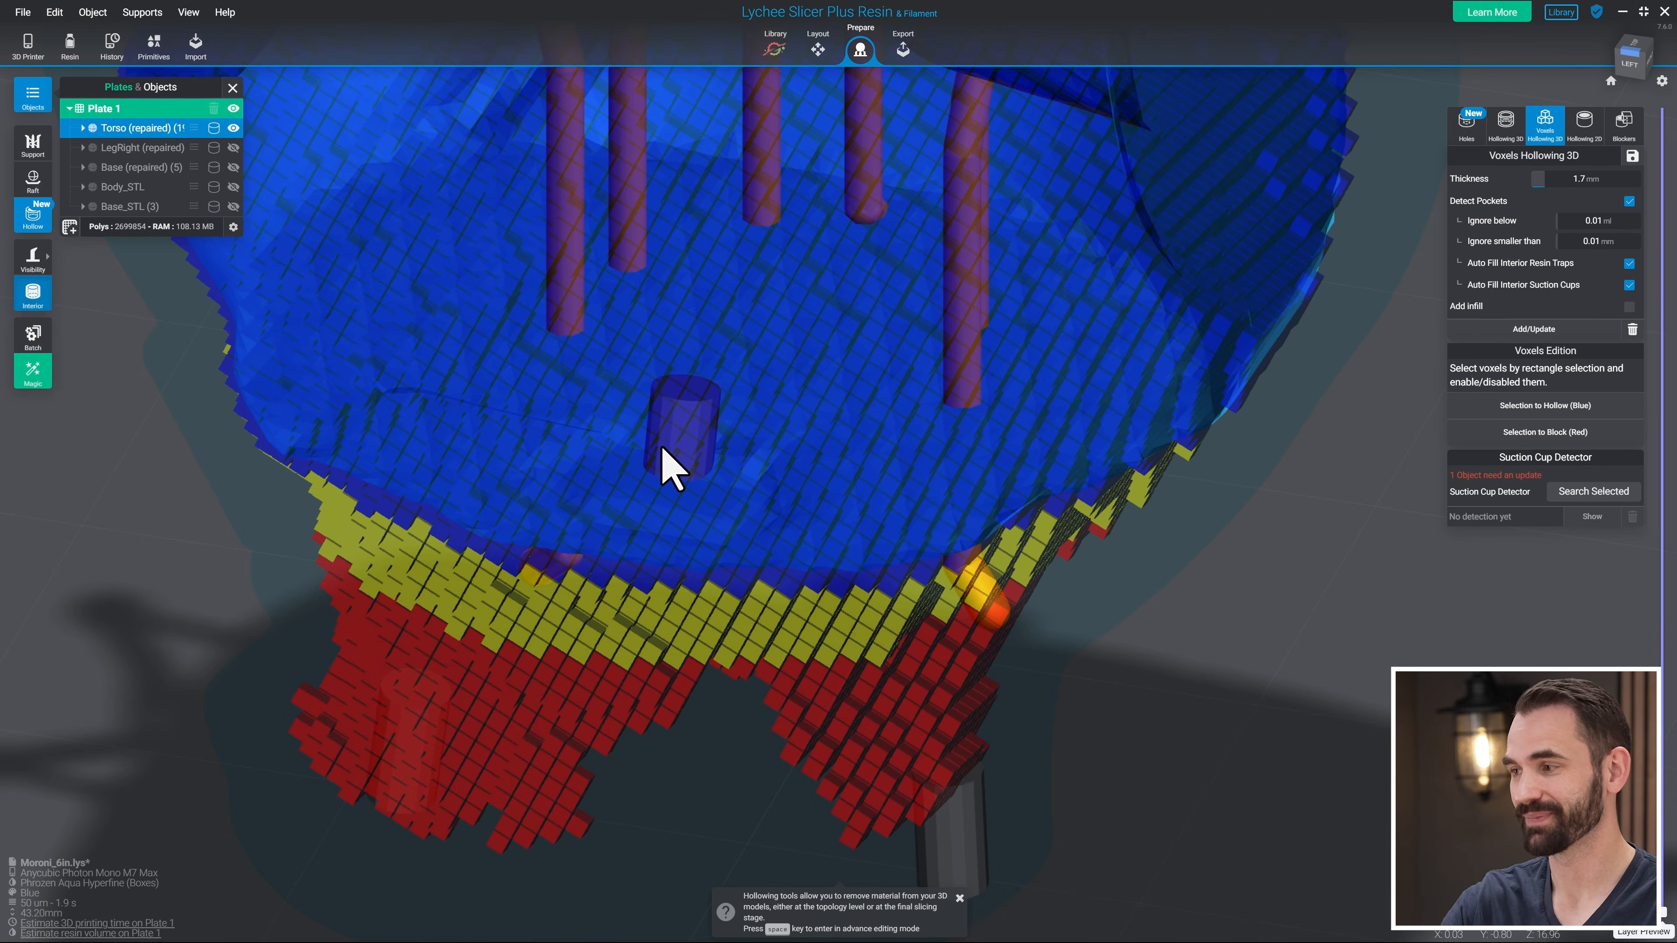
scroll(773, 546, "down", 4)
right_click_drag(850, 641, 898, 575)
scroll(938, 595, "down", 4)
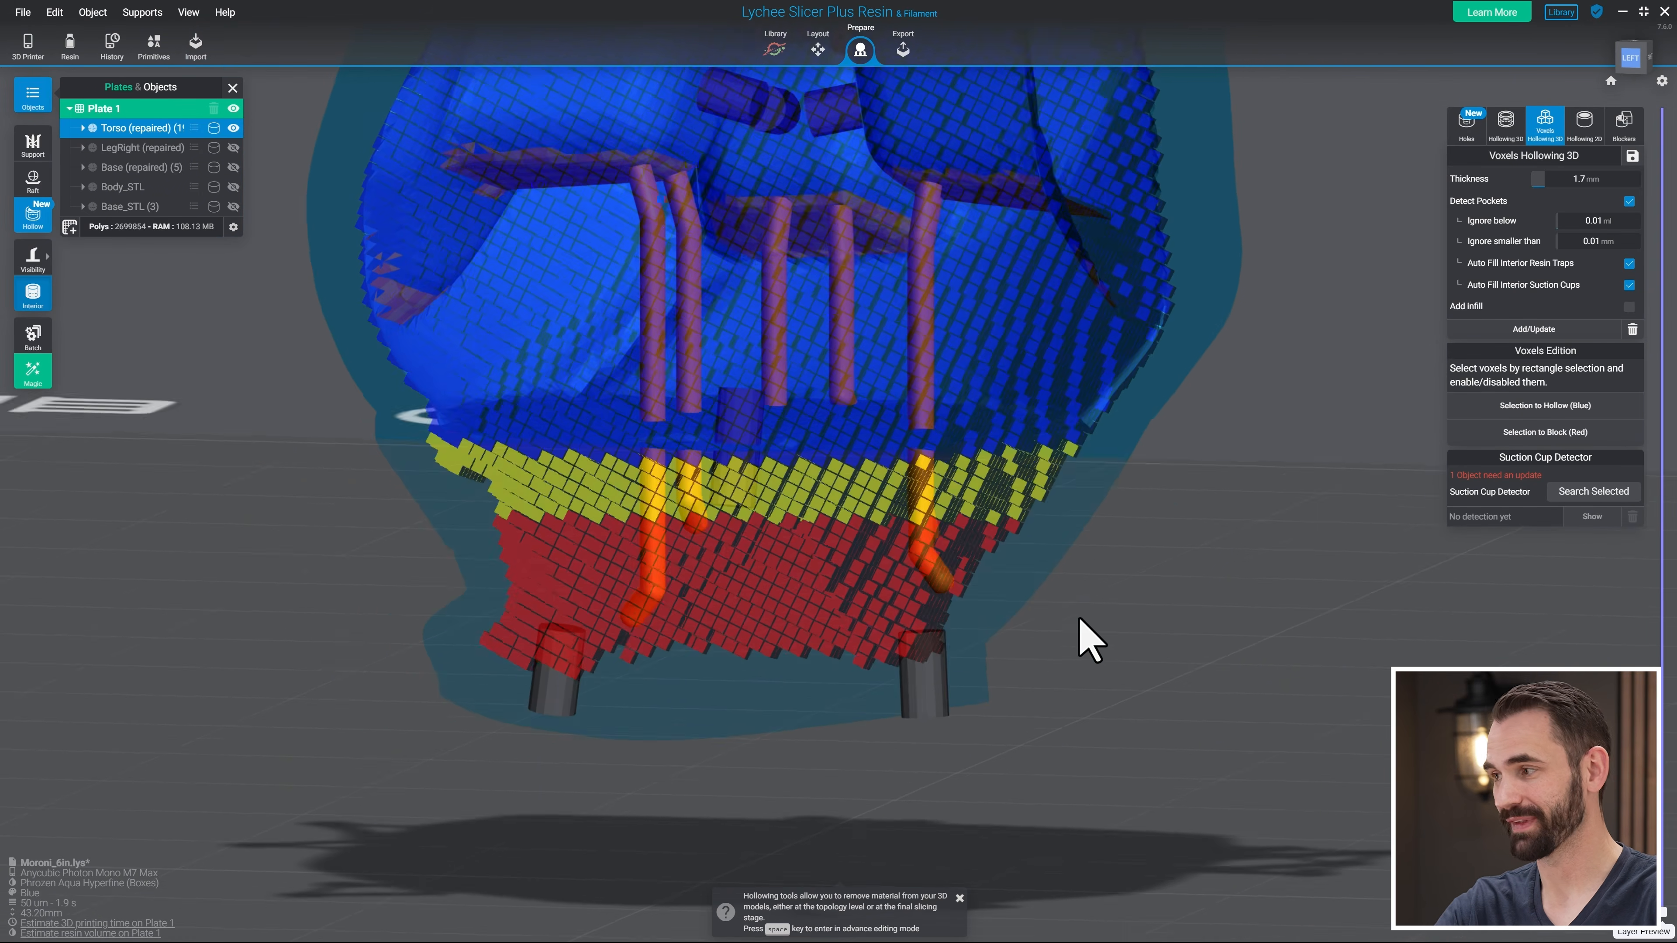
- Block a small group of voxels at the outer edge of the torso's yellow band, and set that area back to hollow
left_click_drag(1130, 581, 983, 456)
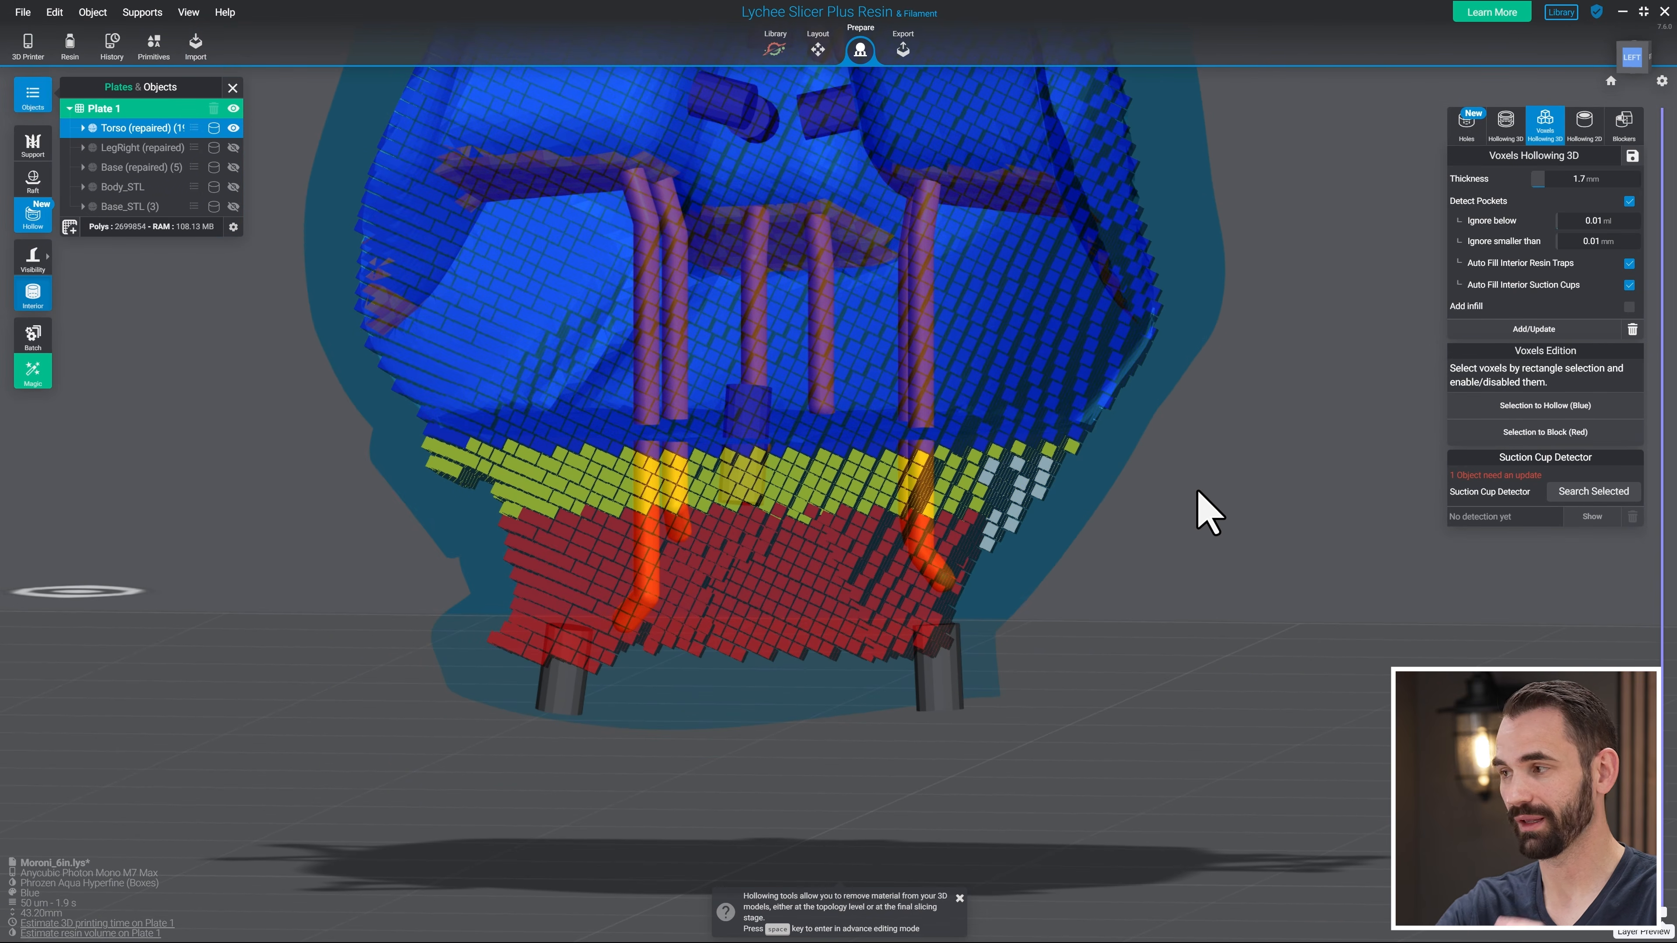
left_click(1487, 432)
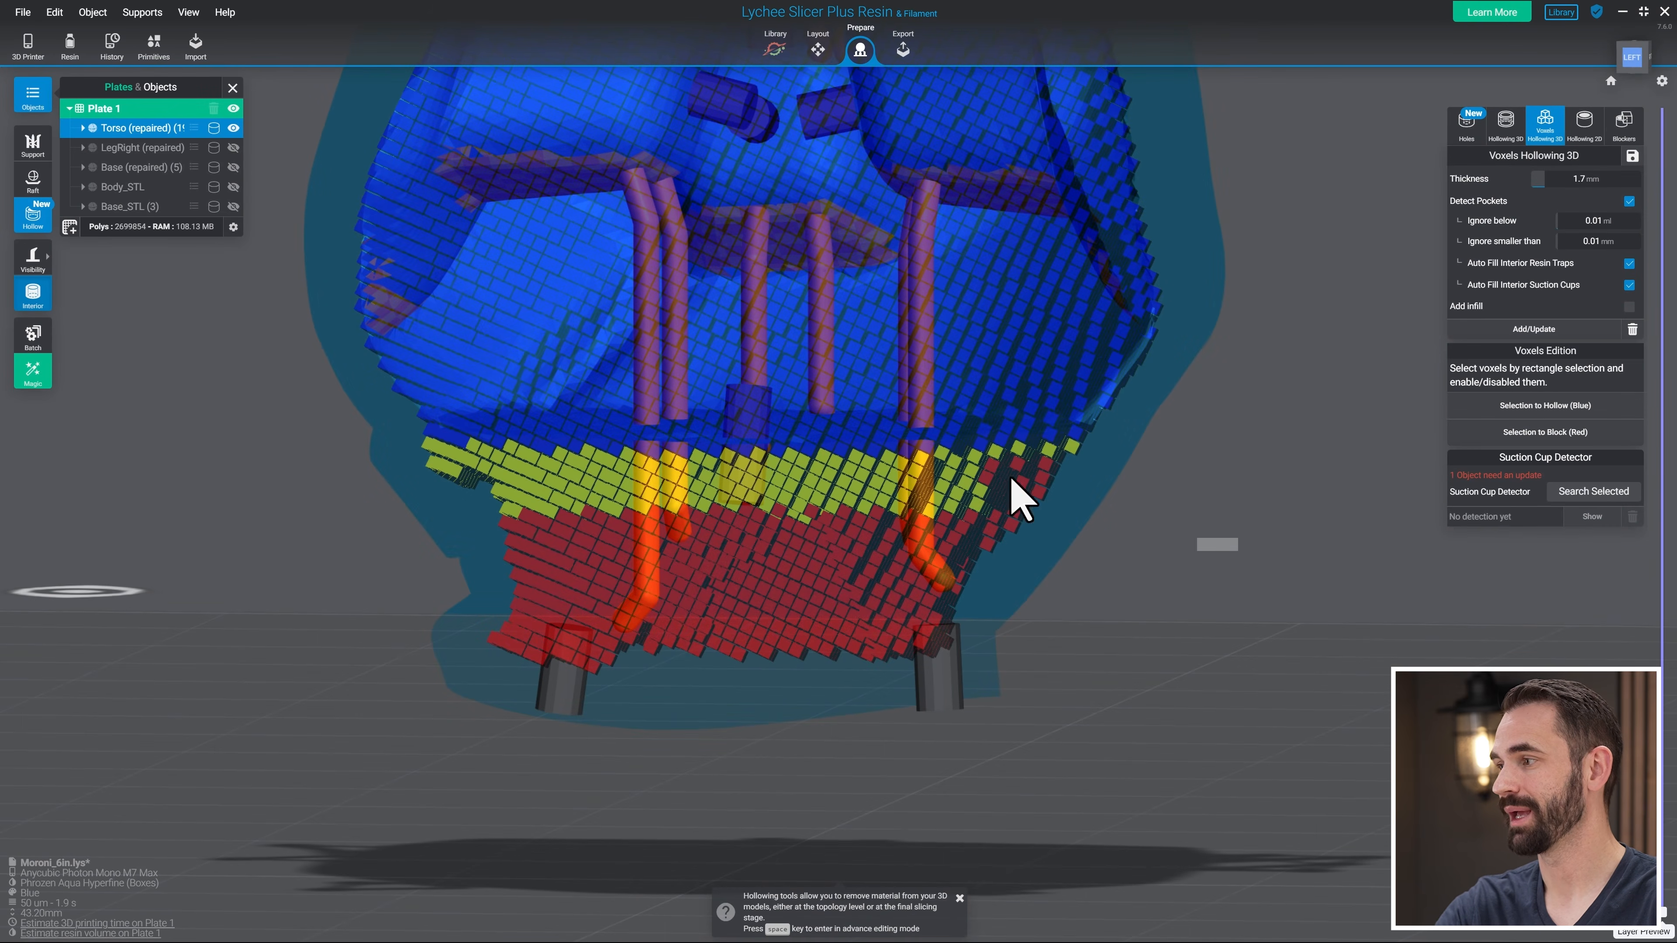
left_click_drag(1238, 552, 972, 456)
left_click(1492, 409)
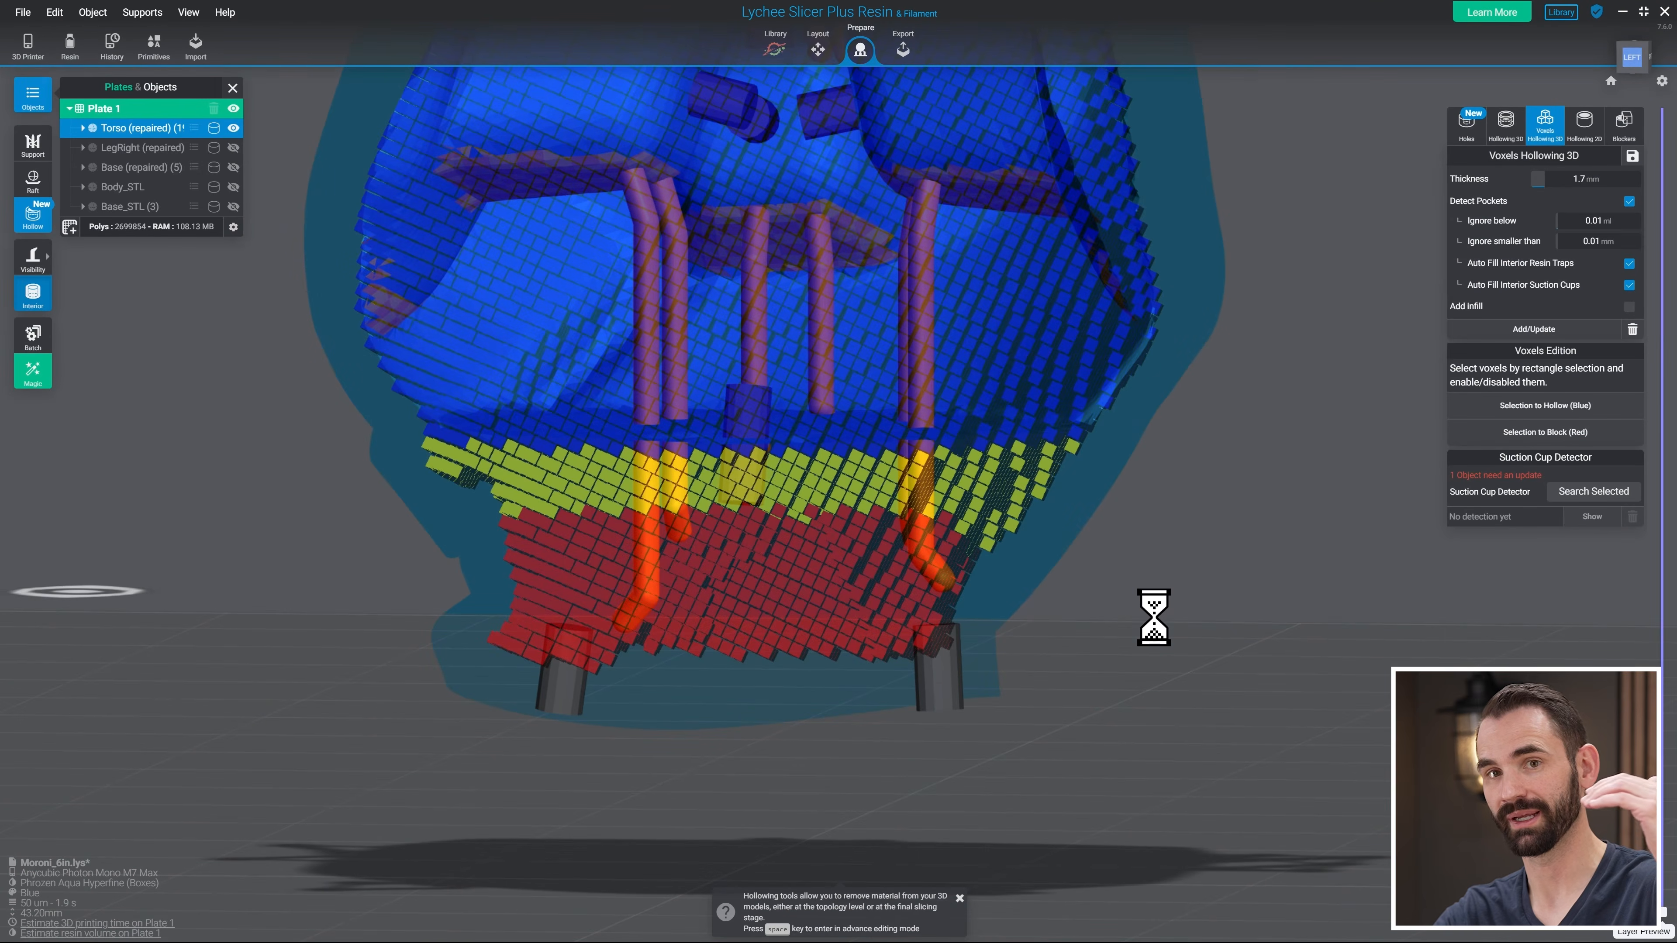
right_click_drag(1127, 599, 1088, 631)
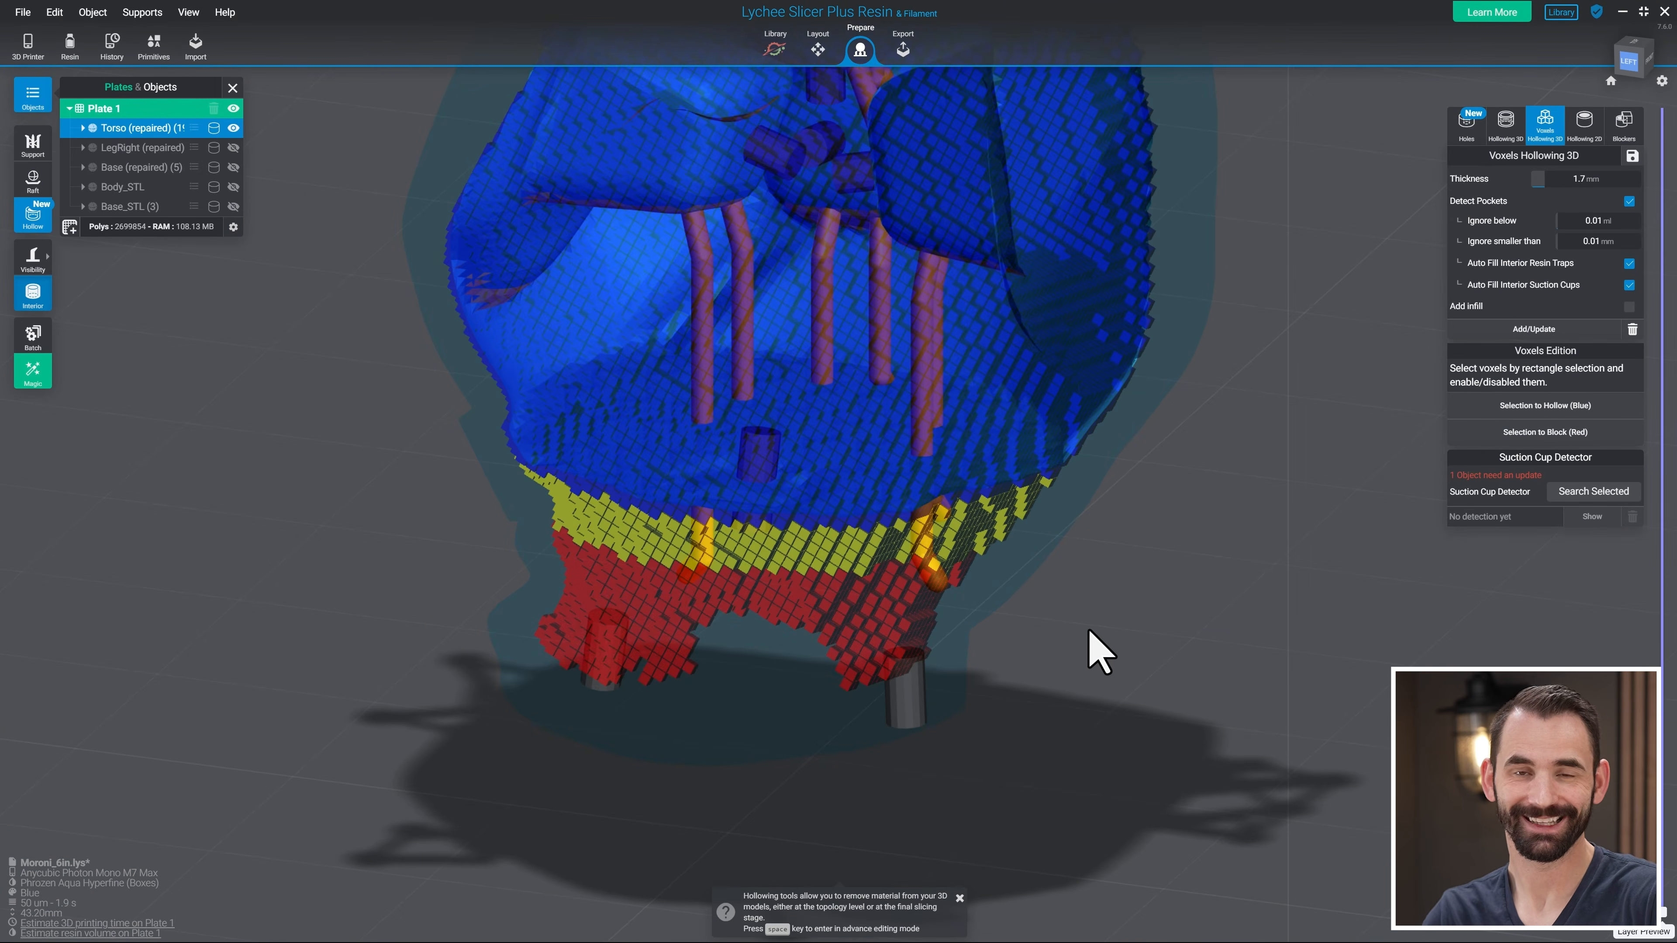